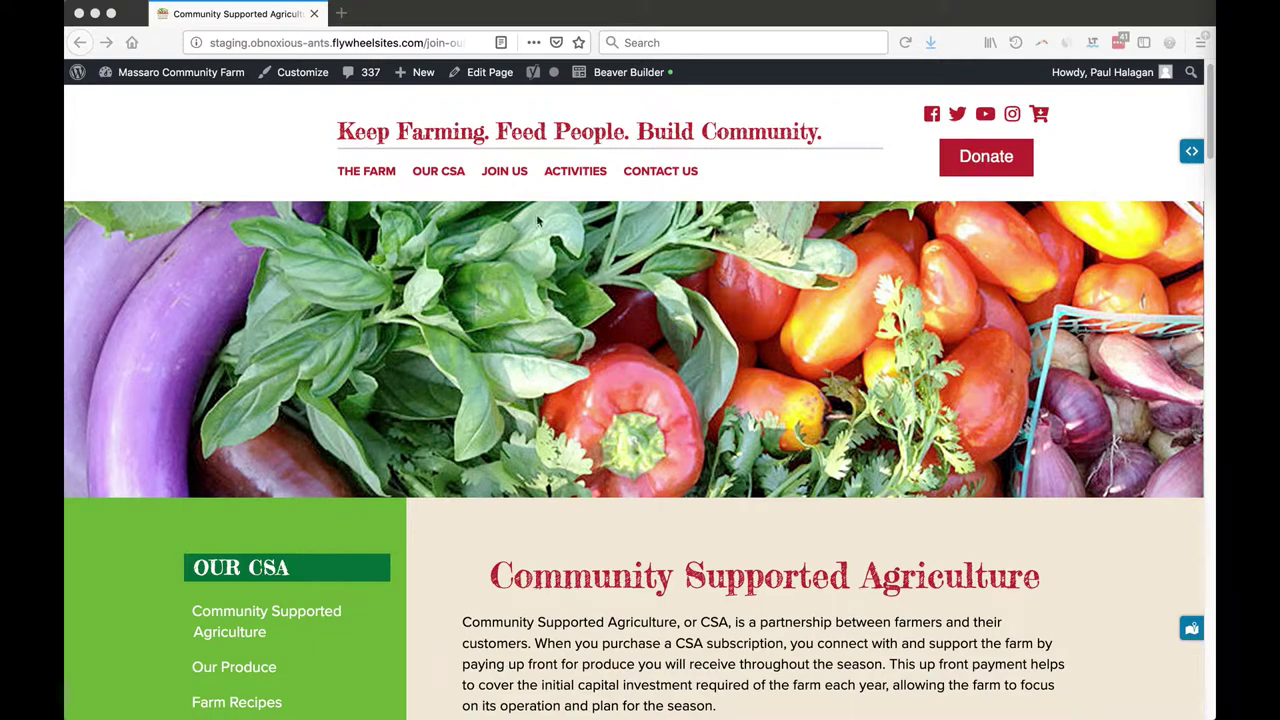
Step: Look through the Community Supported Agriculture page down to the grid of products sold online
{"action": "scroll", "coordinate": [646, 363], "scroll_direction": "down", "scroll_amount": 7}
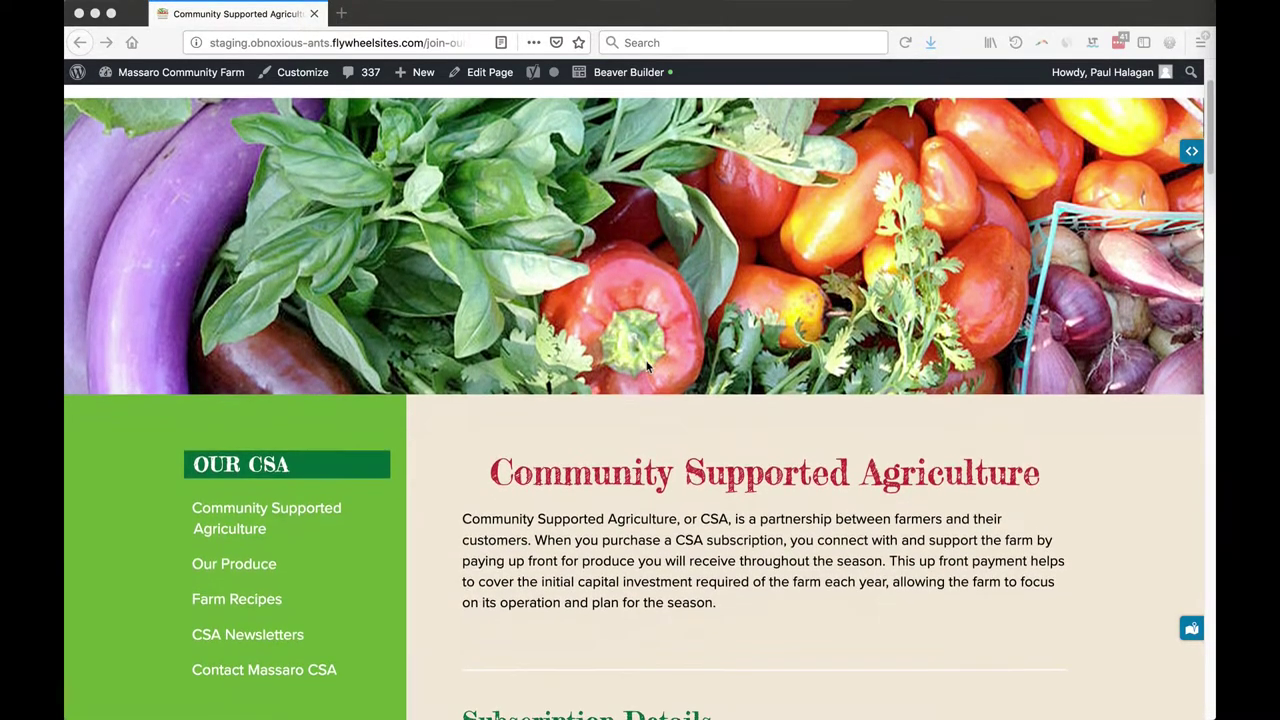
{"action": "scroll", "coordinate": [646, 367], "scroll_direction": "down", "scroll_amount": 14}
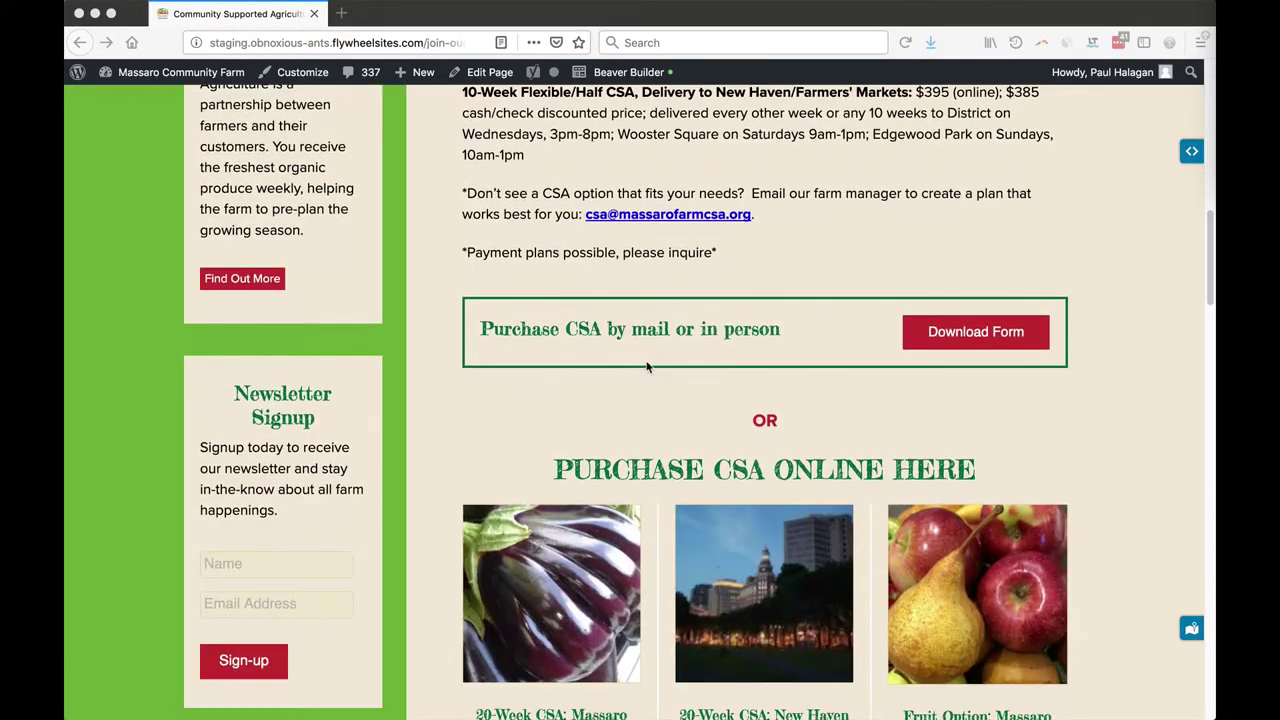
{"action": "scroll", "coordinate": [646, 367], "scroll_direction": "down", "scroll_amount": 3}
{"action": "scroll", "coordinate": [646, 367], "scroll_direction": "down", "scroll_amount": 6}
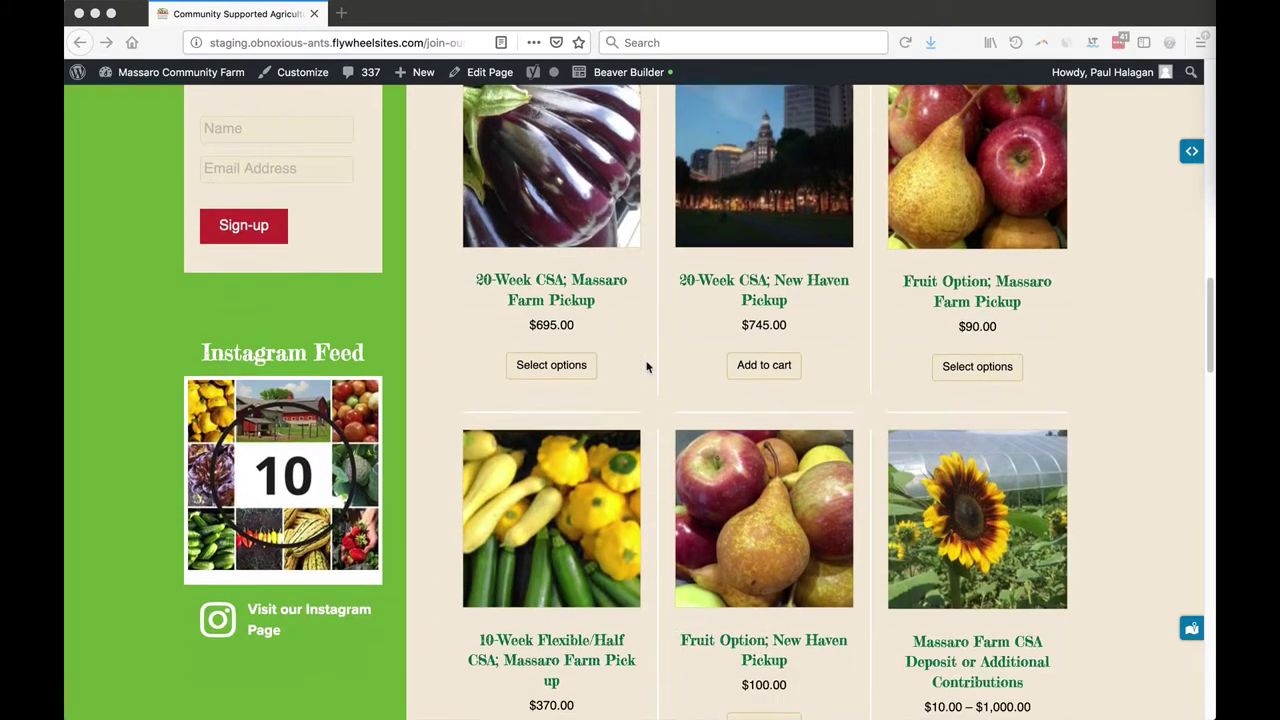
{"action": "scroll", "coordinate": [646, 367], "scroll_direction": "up", "scroll_amount": 3}
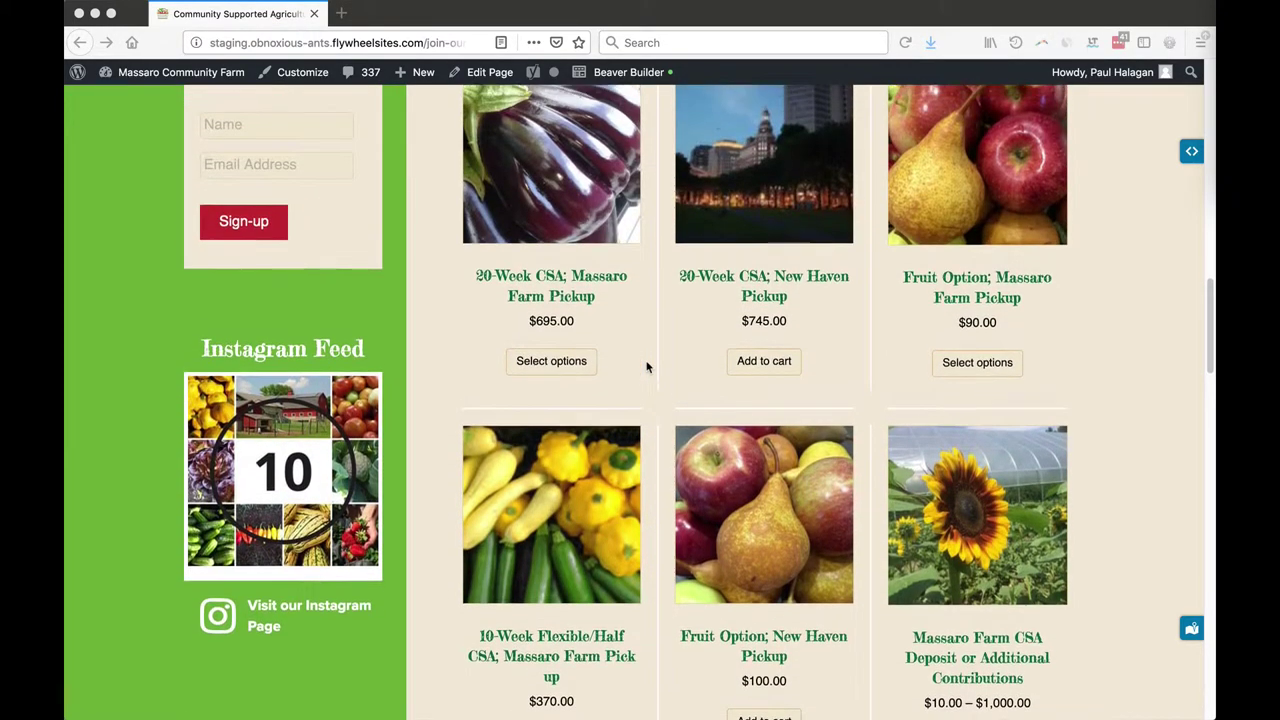
{"action": "scroll", "coordinate": [646, 367], "scroll_direction": "down", "scroll_amount": 2}
{"action": "scroll", "coordinate": [646, 367], "scroll_direction": "up", "scroll_amount": 5}
{"action": "scroll", "coordinate": [646, 367], "scroll_direction": "down", "scroll_amount": 5}
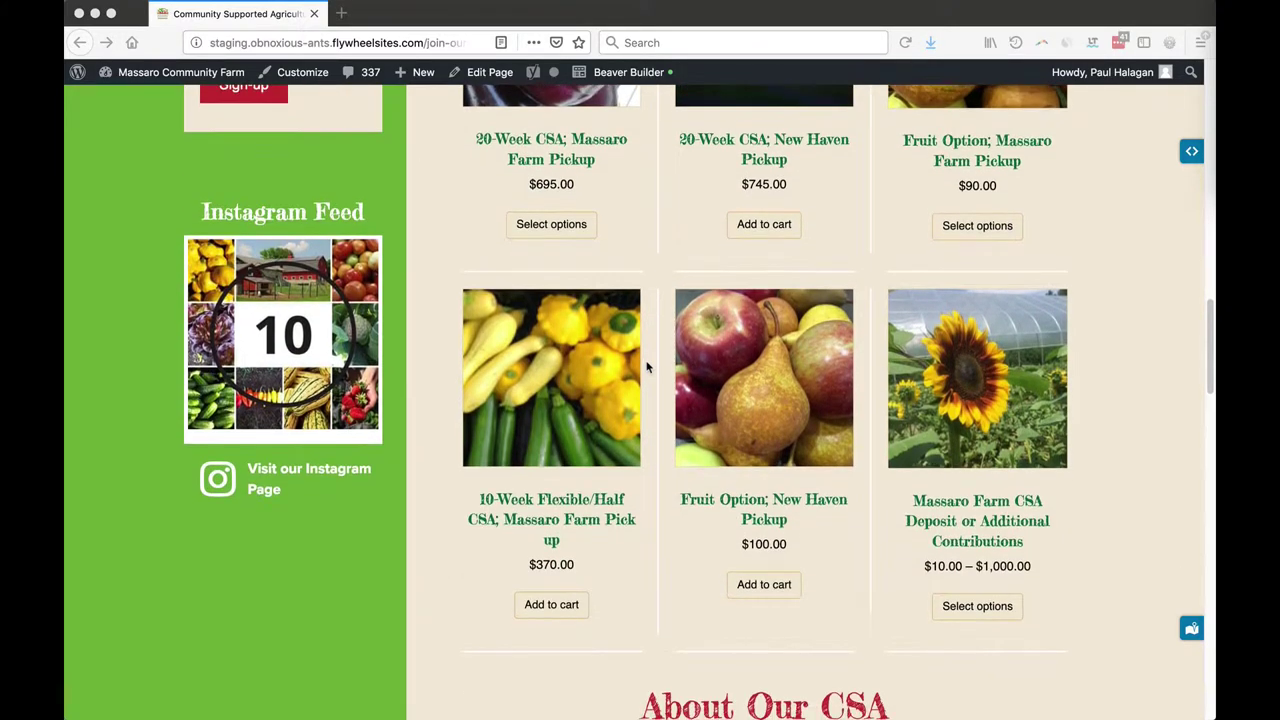
{"action": "scroll", "coordinate": [646, 365], "scroll_direction": "up", "scroll_amount": 1}
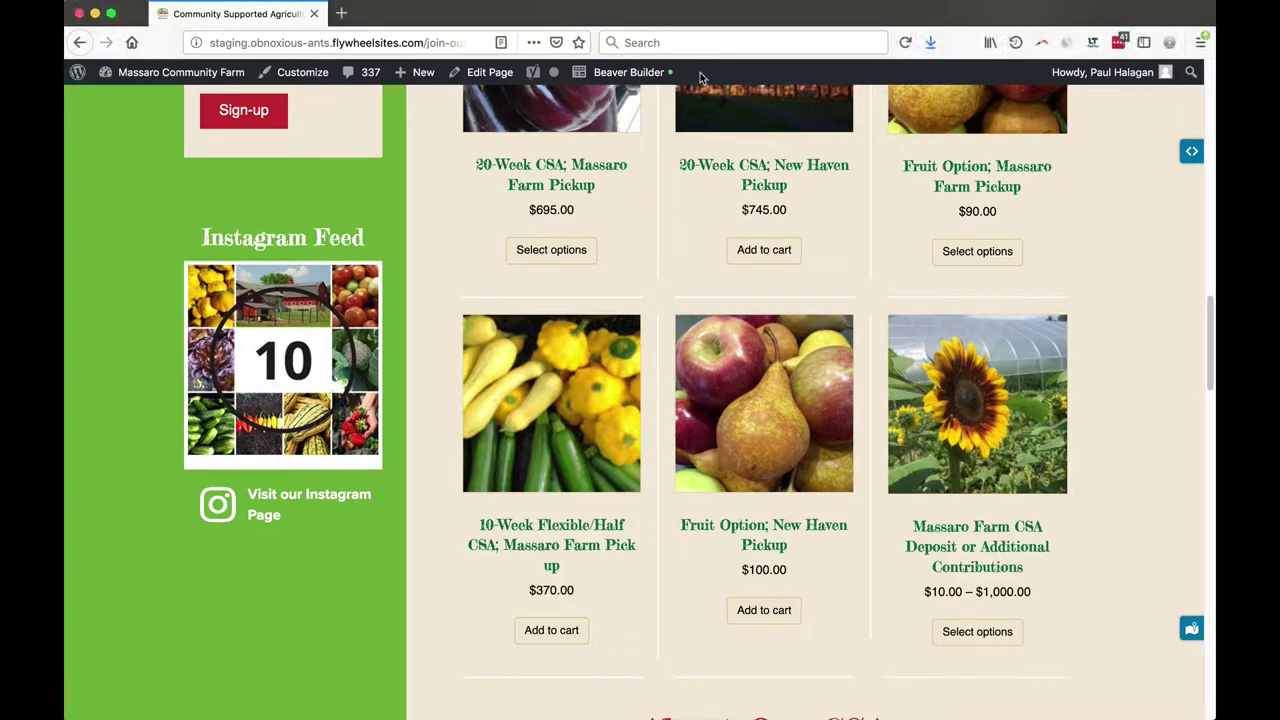
Step: Open the Community Supported Agriculture page in Beaver Builder and insert a 3-column row between the product grid and the About Our CSA heading
{"action": "mouse_move", "coordinate": [632, 78]}
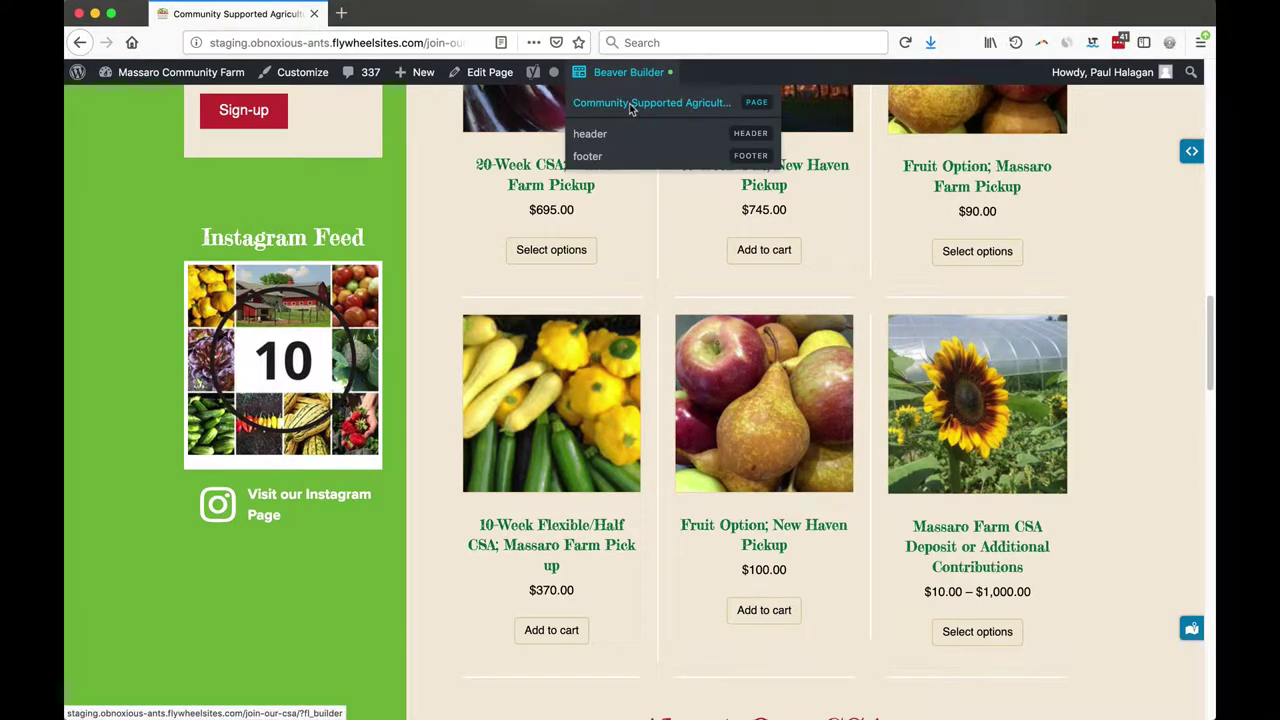
{"action": "left_click", "coordinate": [632, 104]}
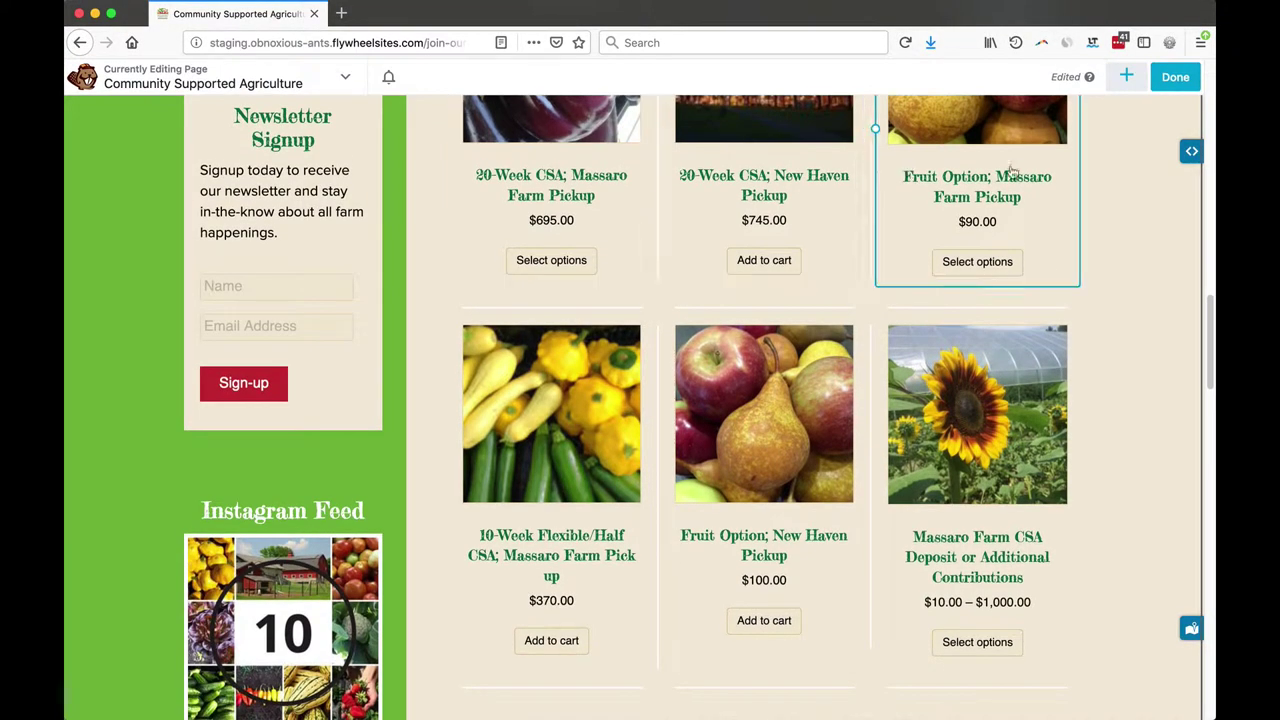
{"action": "left_click", "coordinate": [1129, 77]}
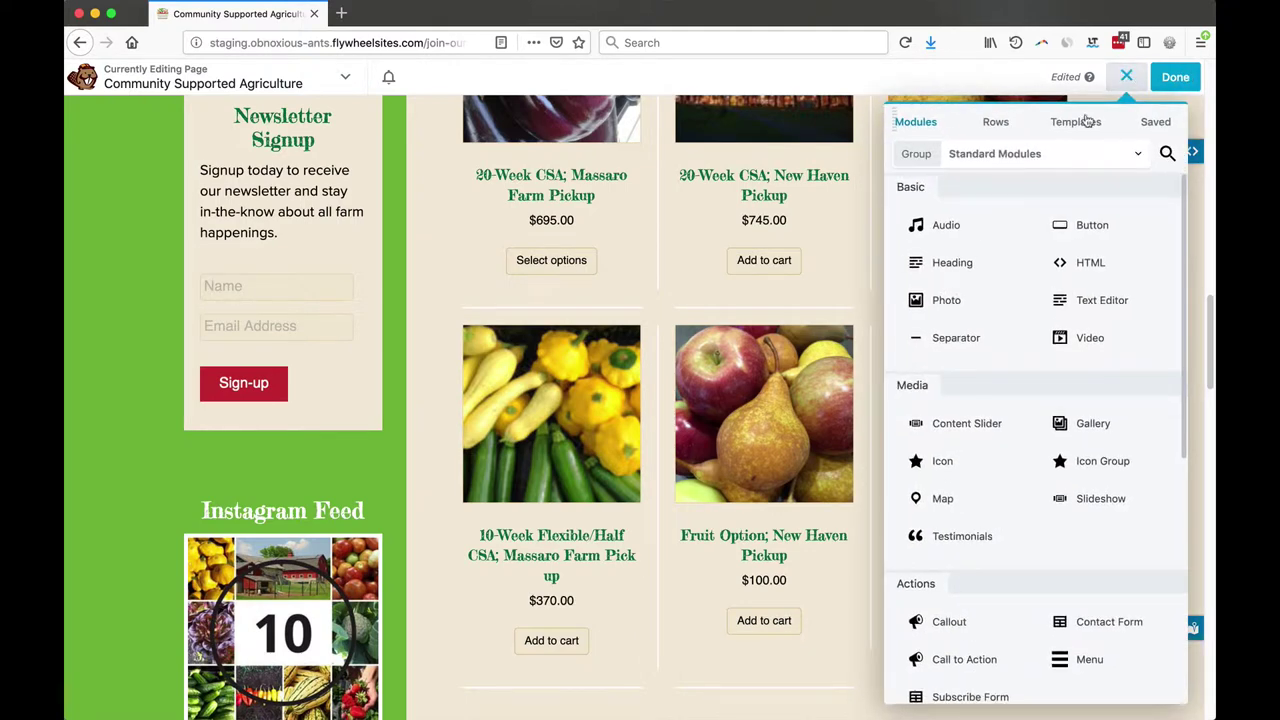
{"action": "left_click", "coordinate": [996, 122]}
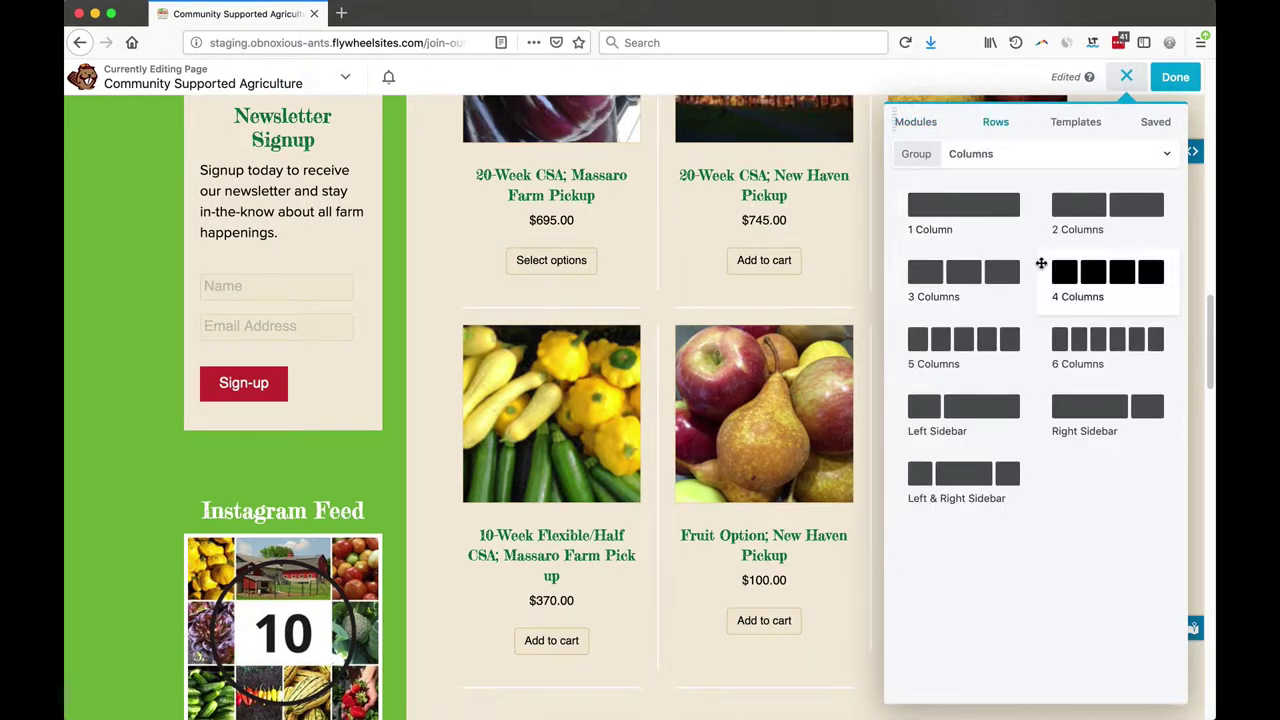
{"action": "left_click_drag", "start_coordinate": [937, 268], "coordinate": [814, 591]}
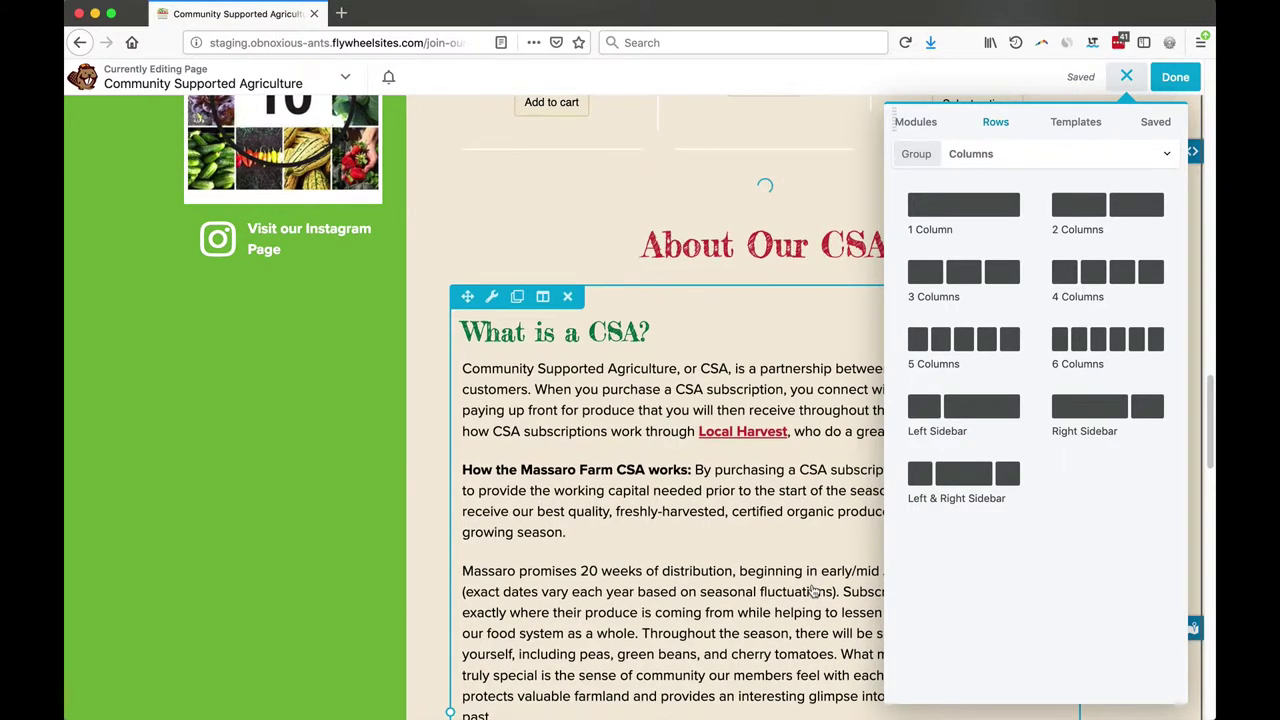
{"action": "scroll", "coordinate": [676, 553], "scroll_direction": "up", "scroll_amount": 2}
{"action": "scroll", "coordinate": [676, 553], "scroll_direction": "up", "scroll_amount": 3}
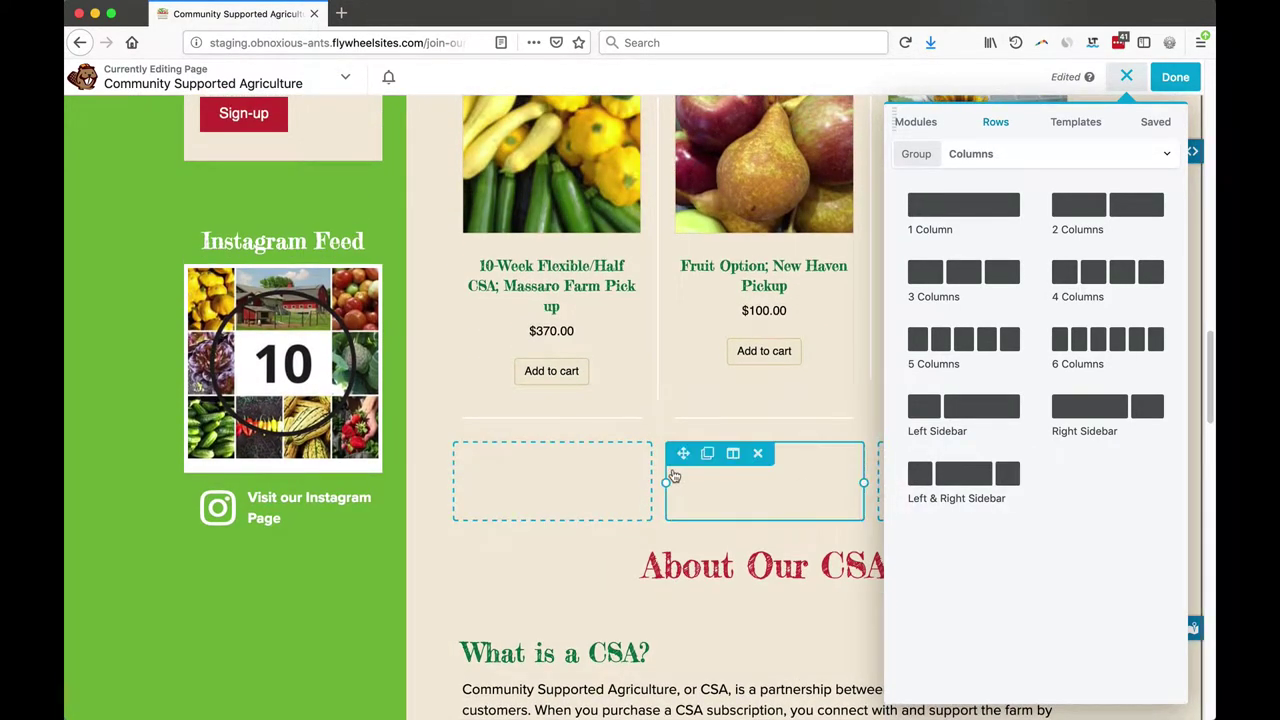
Step: Inspect the WooCommerce module settings of the 10-Week Flexible/Half CSA product, then close them without changes
{"action": "scroll", "coordinate": [670, 477], "scroll_direction": "up", "scroll_amount": 4}
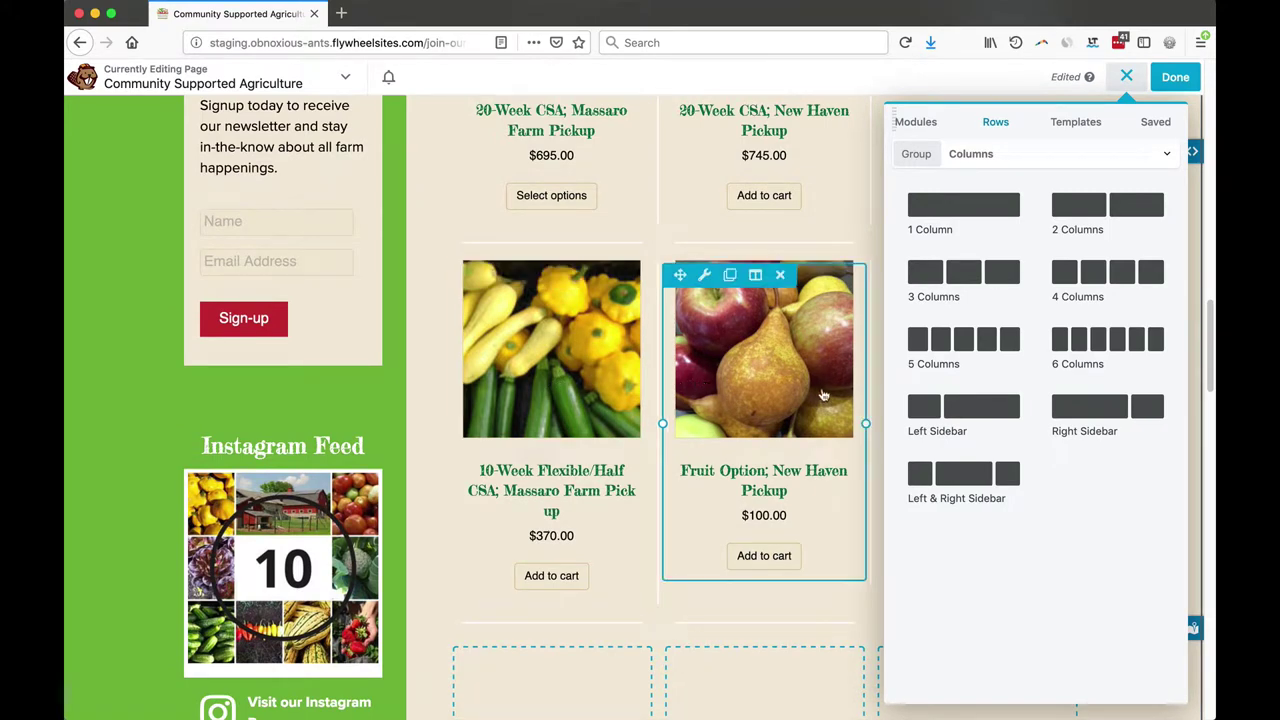
{"action": "left_click", "coordinate": [572, 340]}
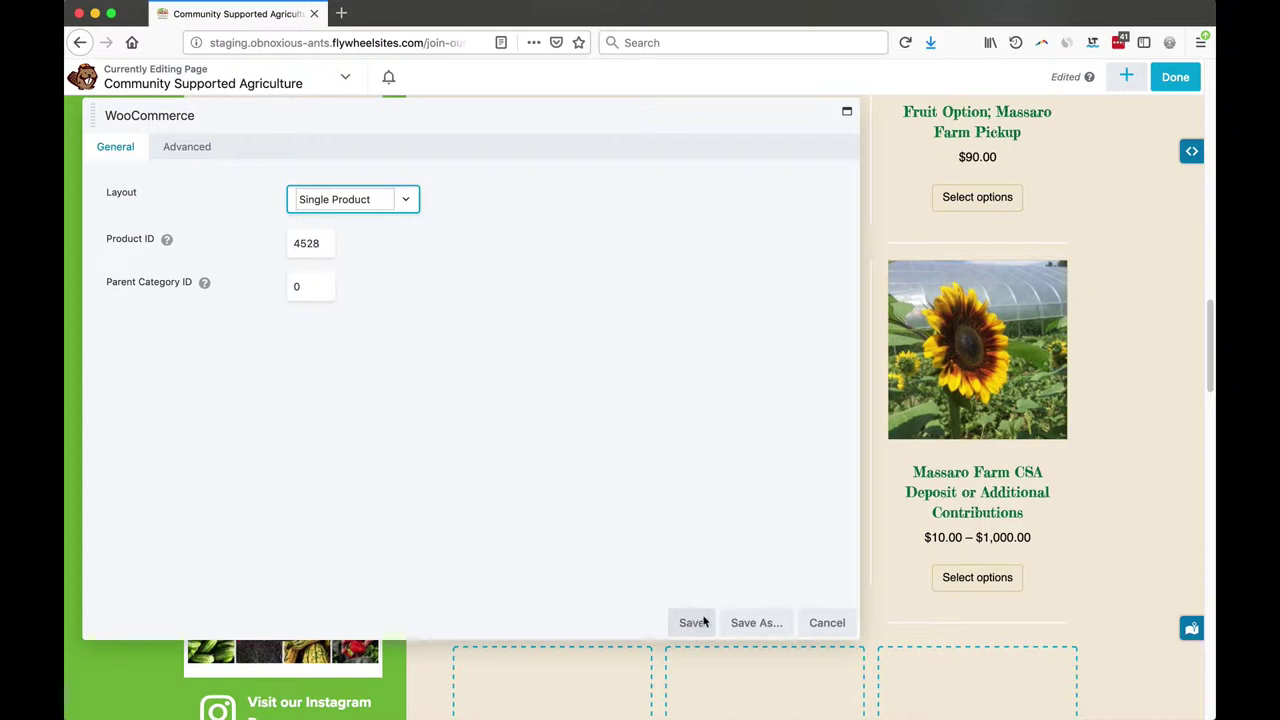
{"action": "left_click", "coordinate": [828, 623]}
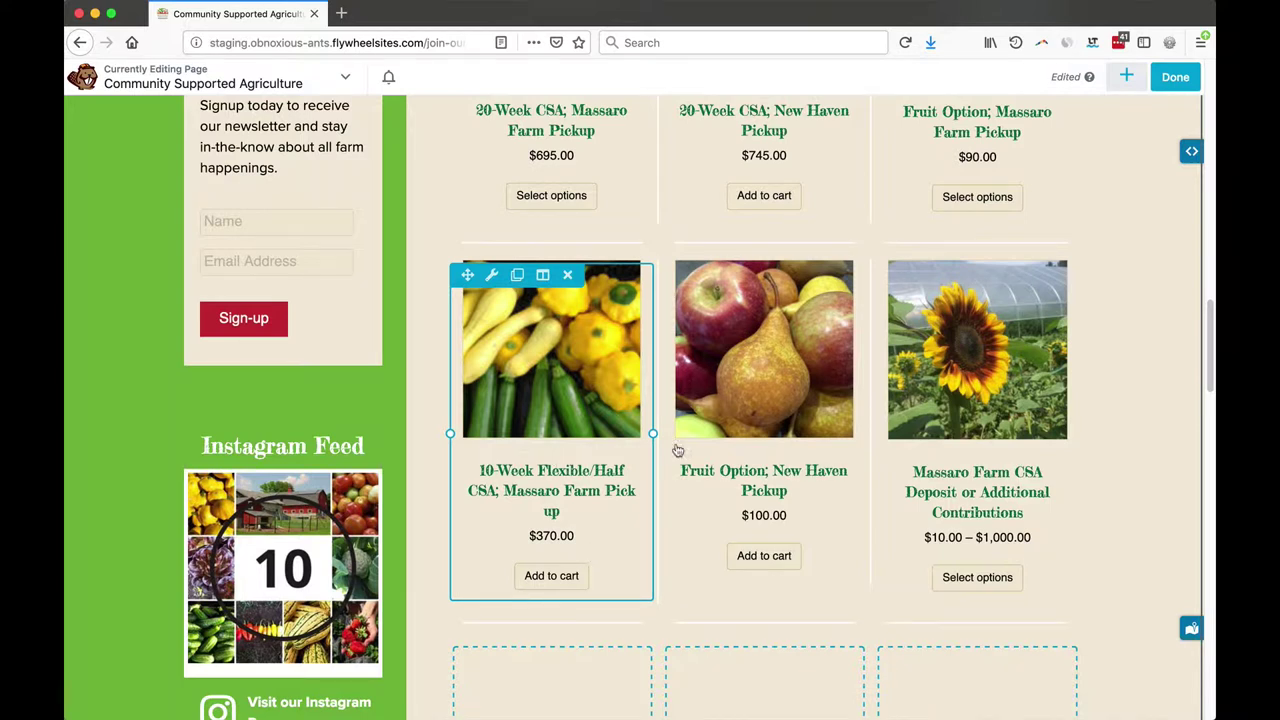
Step: Save the page edits as a draft and leave the page builder
{"action": "left_click", "coordinate": [1174, 79]}
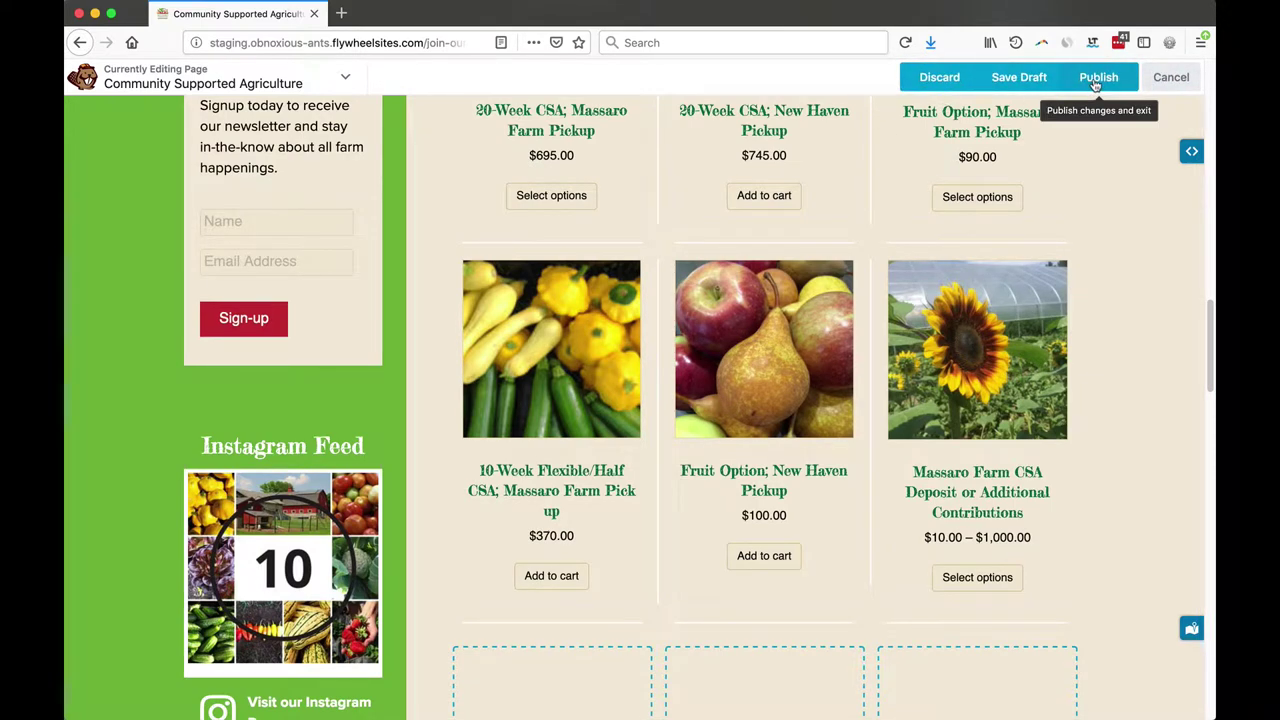
{"action": "left_click", "coordinate": [1027, 79]}
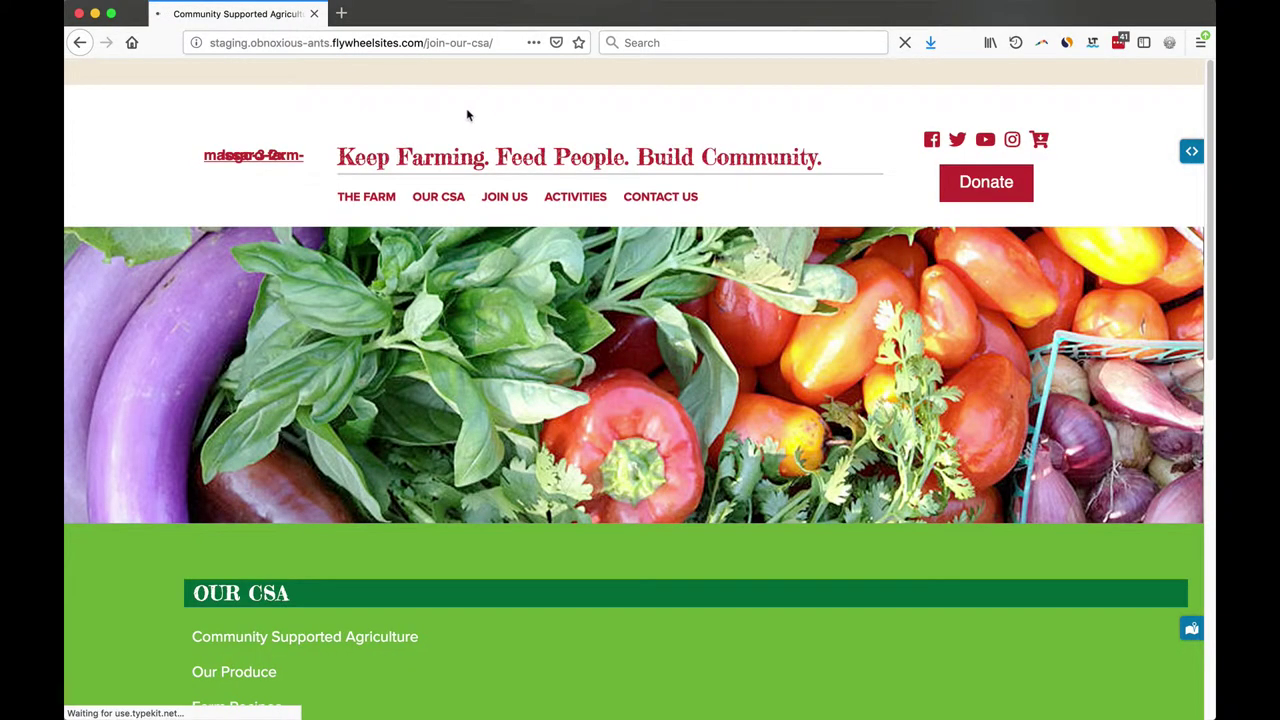
Step: Open the site's full product list in the dashboard and move the "new half share" product to the trash
{"action": "mouse_move", "coordinate": [178, 84]}
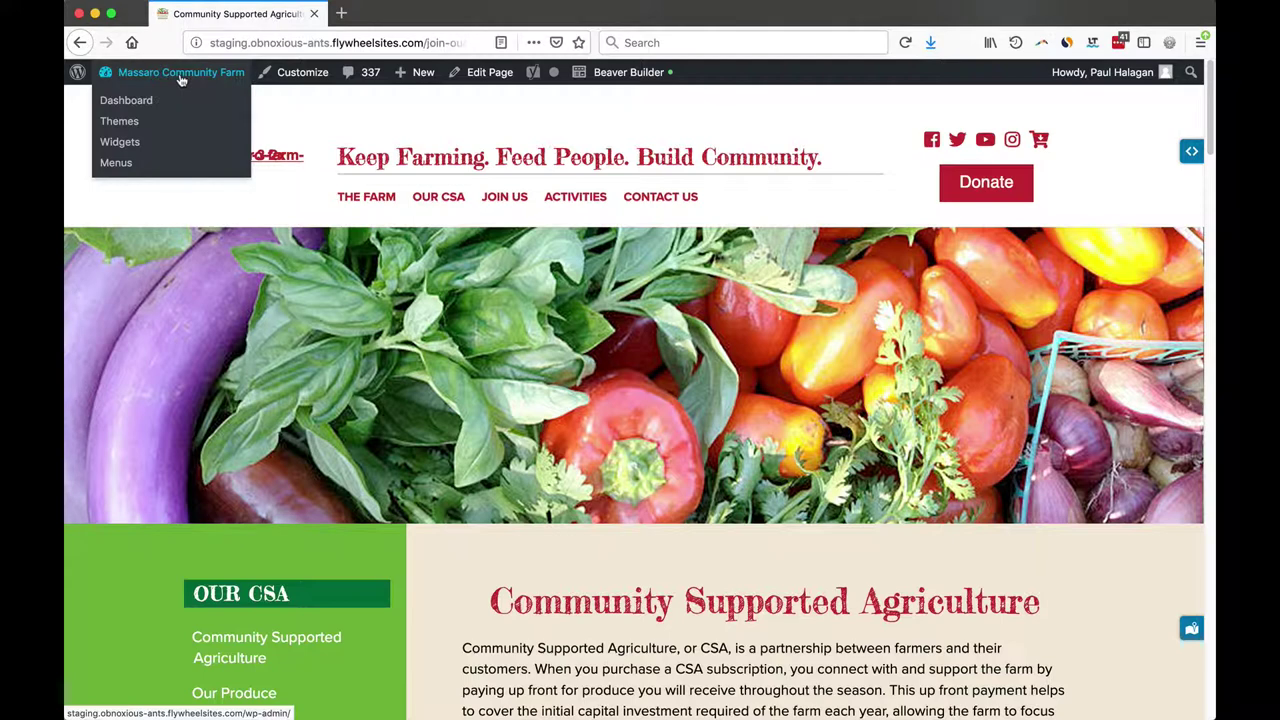
{"action": "left_click", "coordinate": [181, 80]}
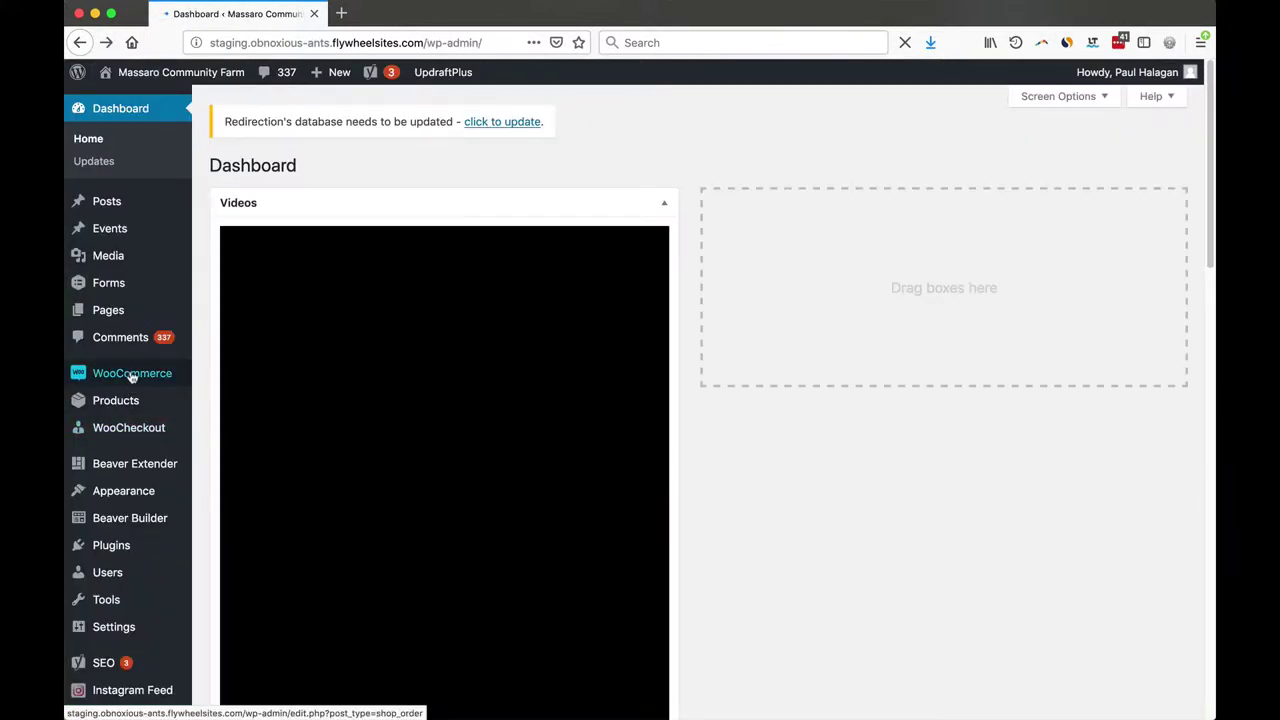
{"action": "mouse_move", "coordinate": [128, 407]}
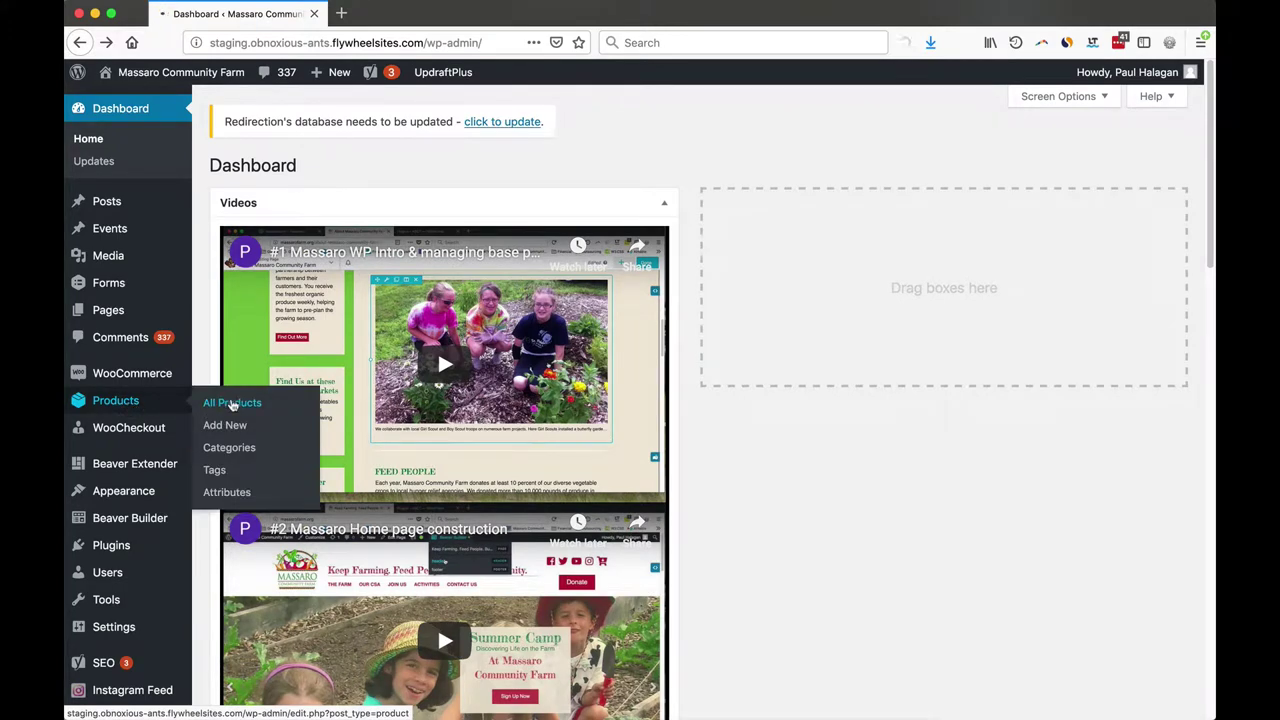
{"action": "left_click", "coordinate": [232, 403]}
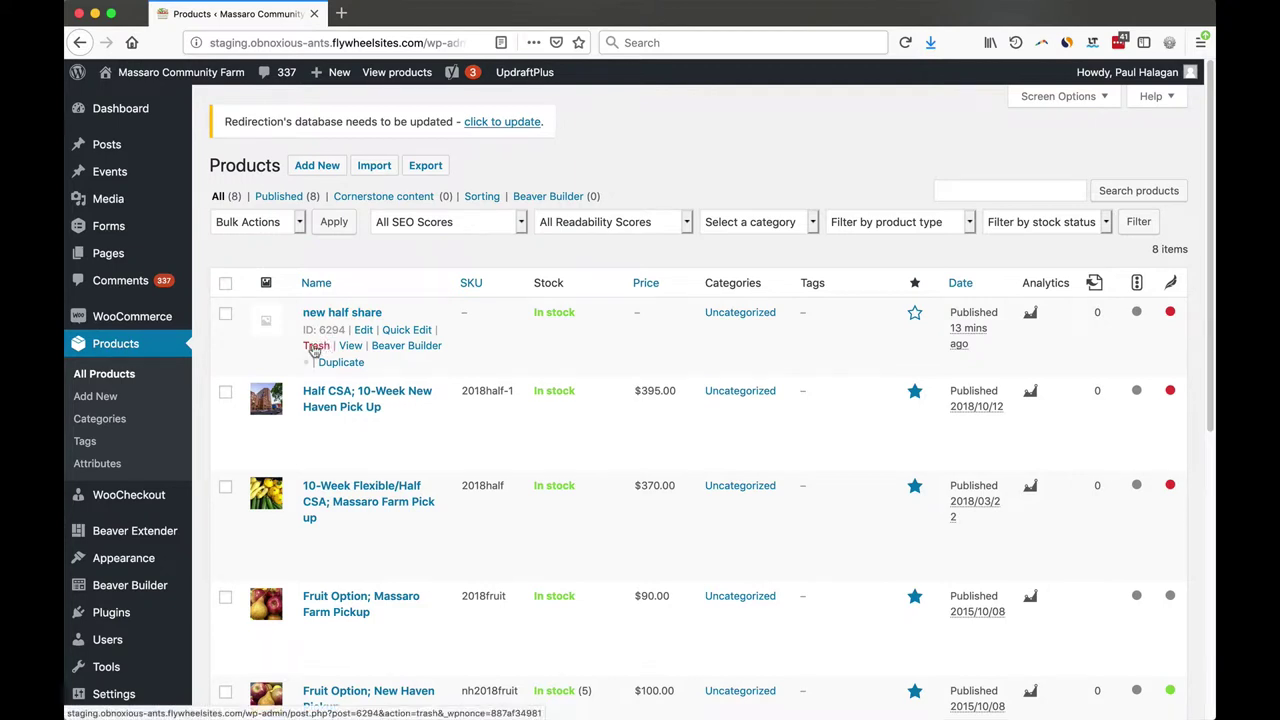
{"action": "left_click", "coordinate": [317, 347]}
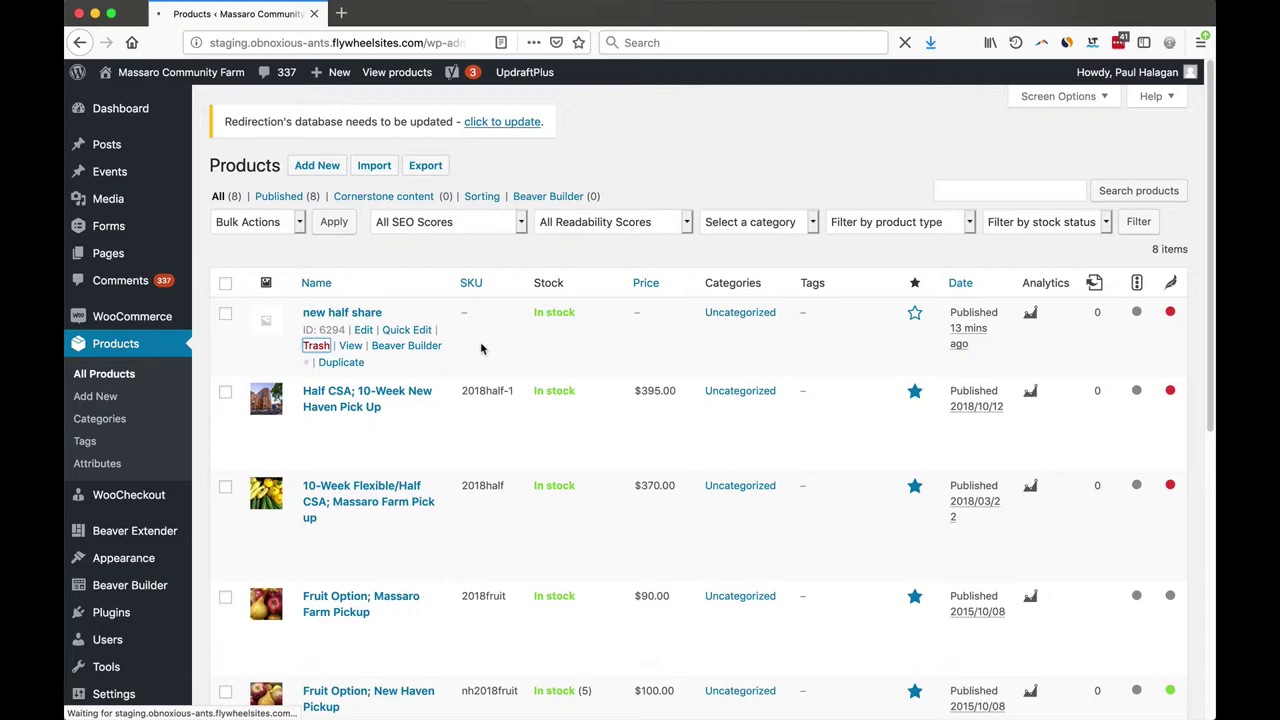
Step: Duplicate the "Half CSA; 10-Week New Haven Pick Up" product
{"action": "scroll", "coordinate": [406, 452], "scroll_direction": "down", "scroll_amount": 1}
{"action": "scroll", "coordinate": [406, 452], "scroll_direction": "down", "scroll_amount": 2}
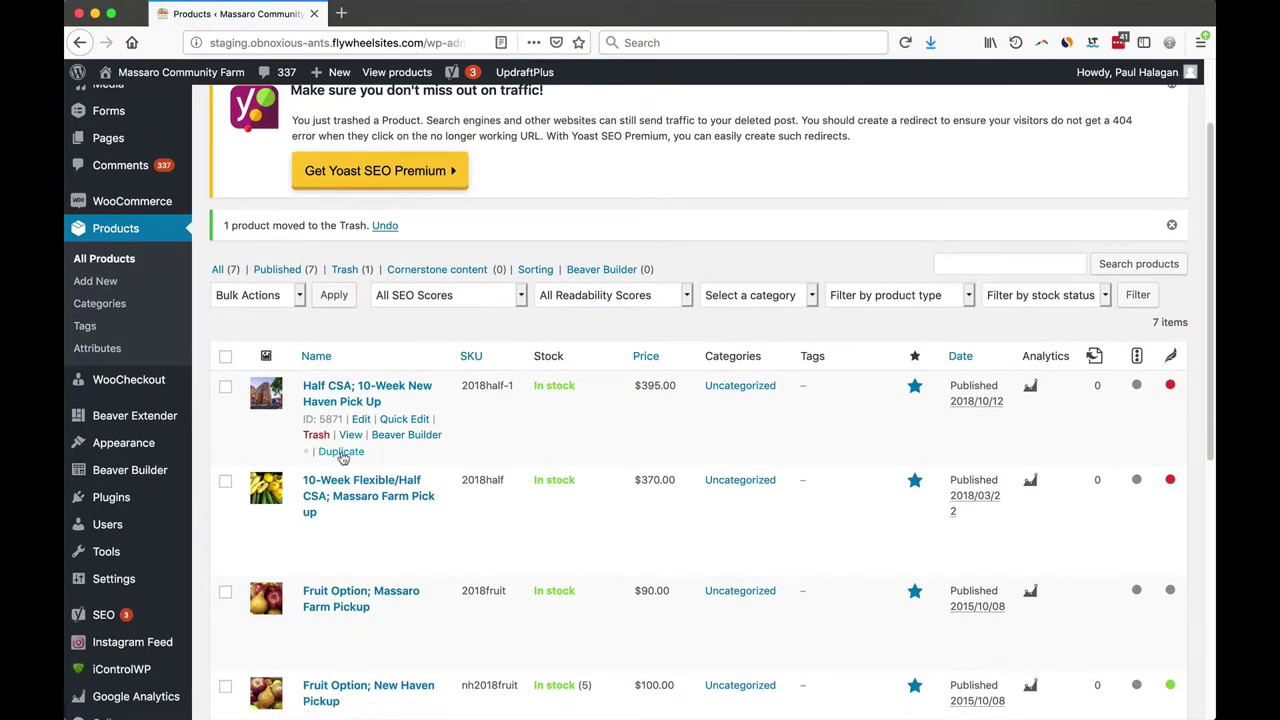
{"action": "left_click", "coordinate": [342, 453]}
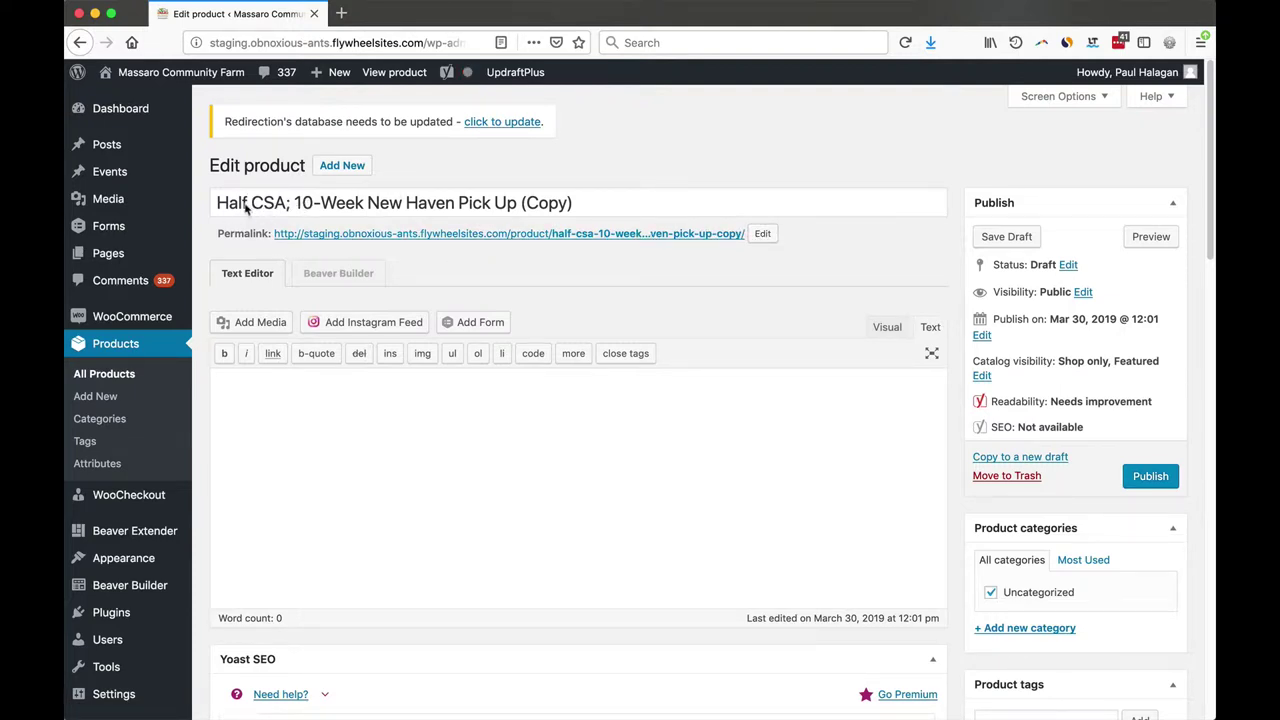
Step: Retitle the duplicated product "New Half CSA"
{"action": "left_click", "coordinate": [219, 204]}
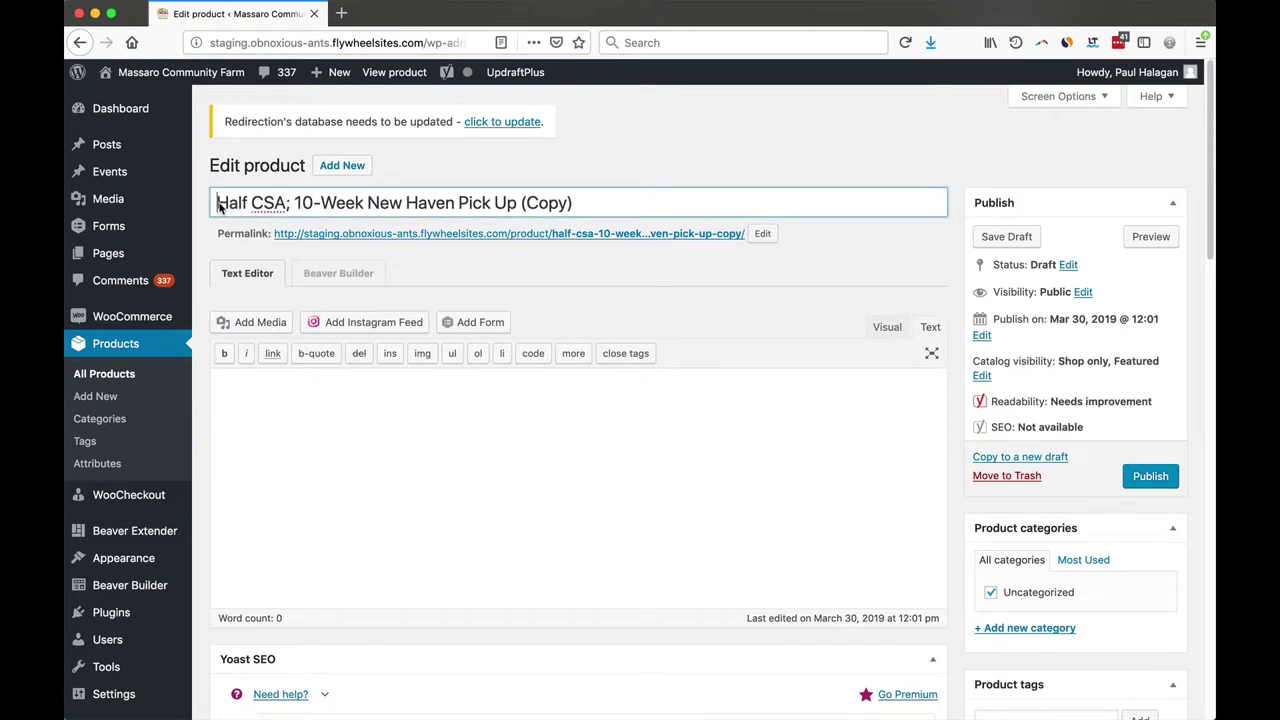
{"action": "type", "text": "New"}
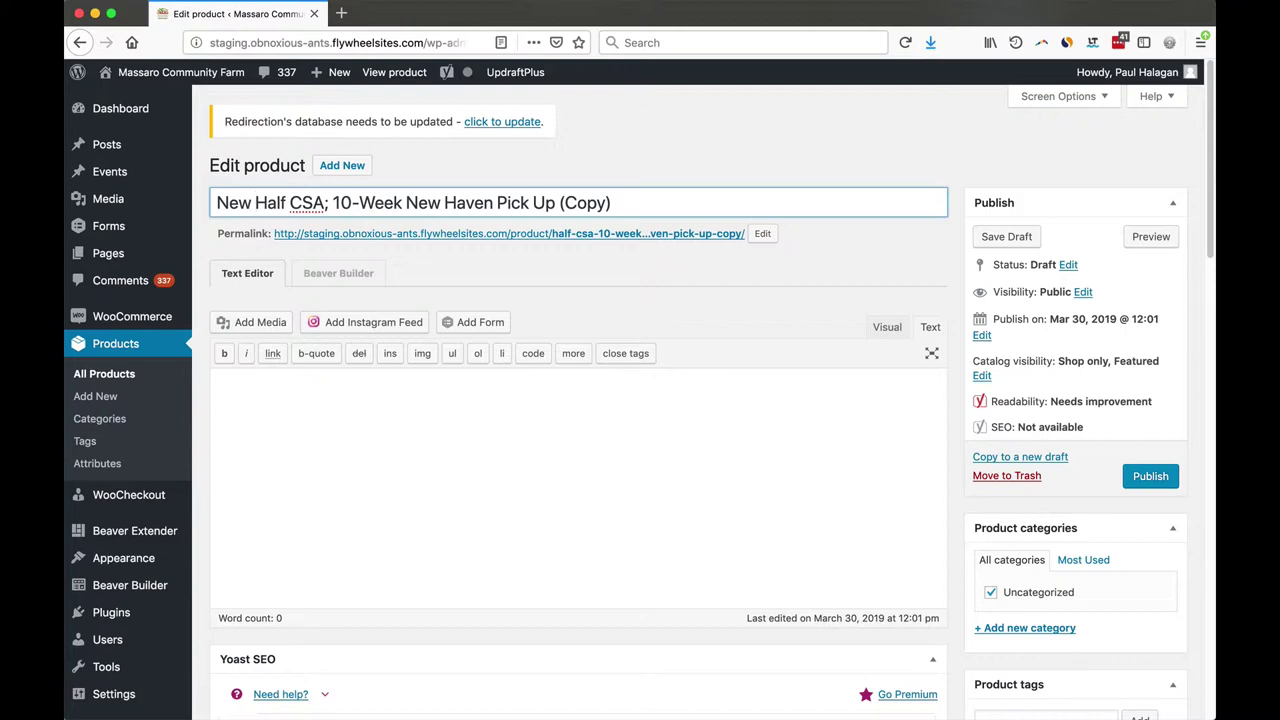
{"action": "left_click_drag", "start_coordinate": [323, 207], "coordinate": [640, 212]}
{"action": "key", "text": "BackSpace"}
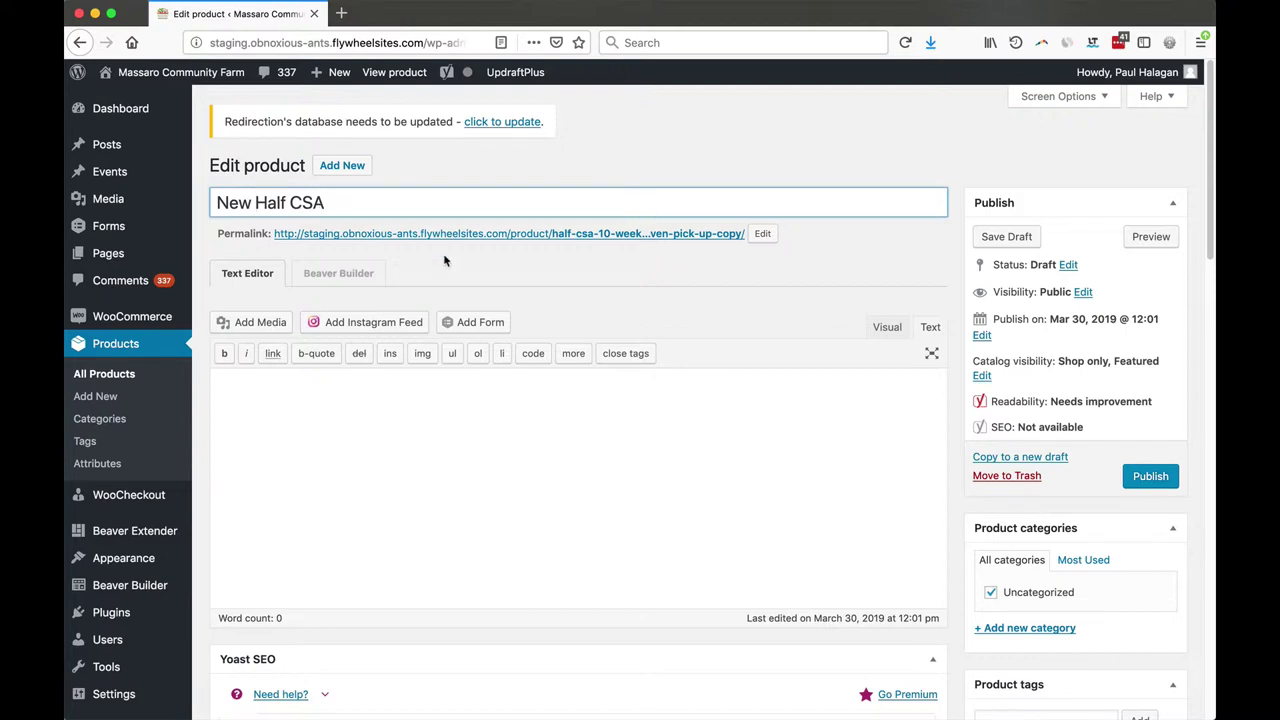
Step: Review the duplicated product's image, price, payment plan and short description
{"action": "scroll", "coordinate": [433, 346], "scroll_direction": "down", "scroll_amount": 10}
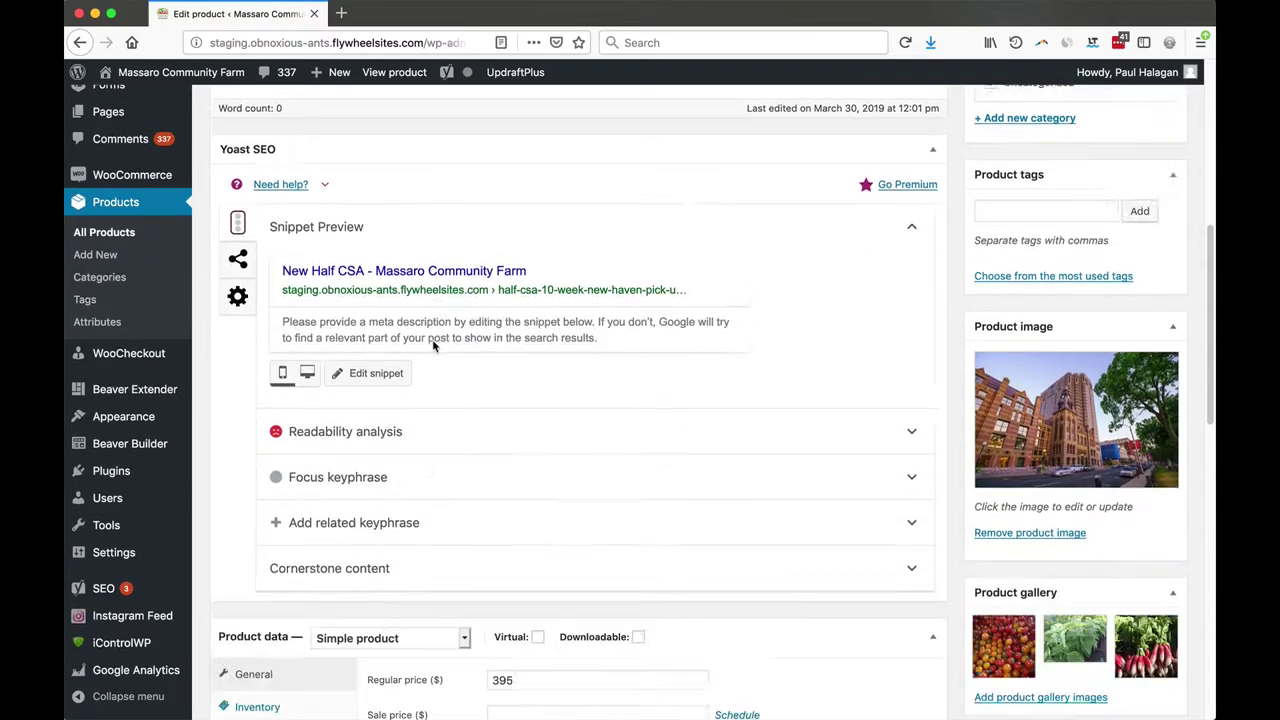
{"action": "scroll", "coordinate": [433, 346], "scroll_direction": "down", "scroll_amount": 5}
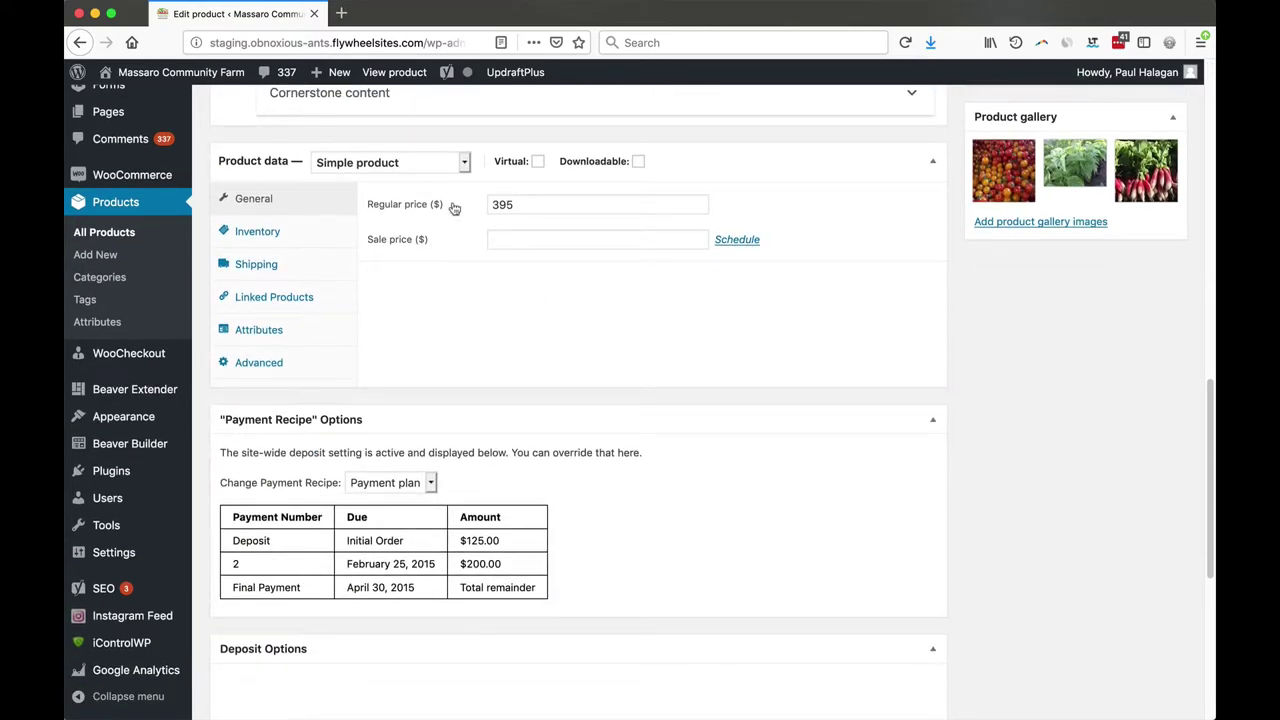
{"action": "scroll", "coordinate": [465, 256], "scroll_direction": "down", "scroll_amount": 3}
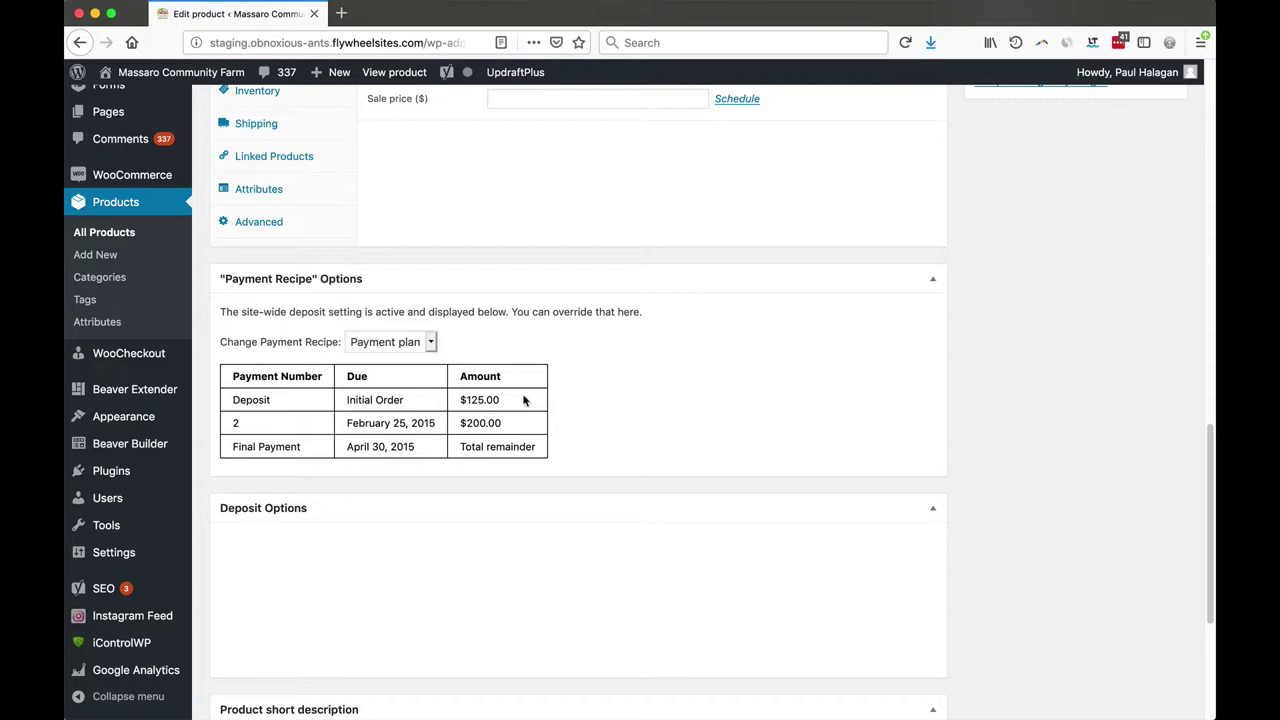
{"action": "scroll", "coordinate": [520, 403], "scroll_direction": "down", "scroll_amount": 5}
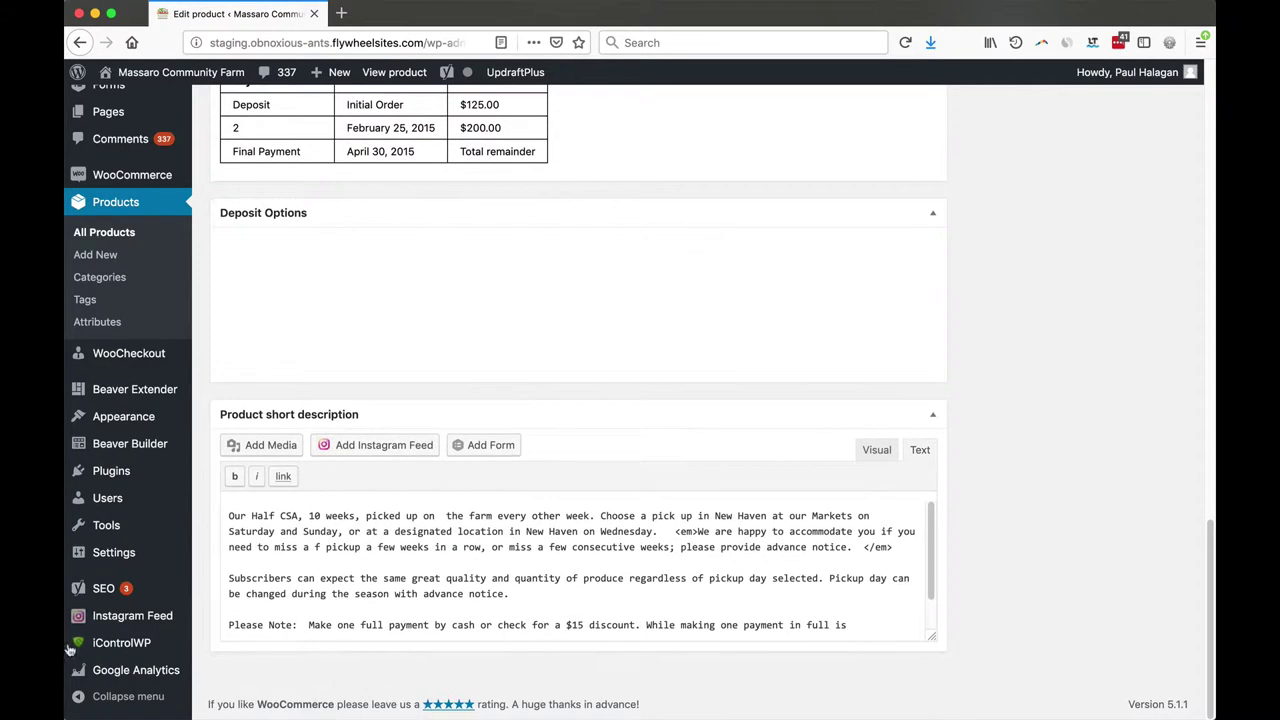
{"action": "scroll", "coordinate": [574, 617], "scroll_direction": "up", "scroll_amount": 16}
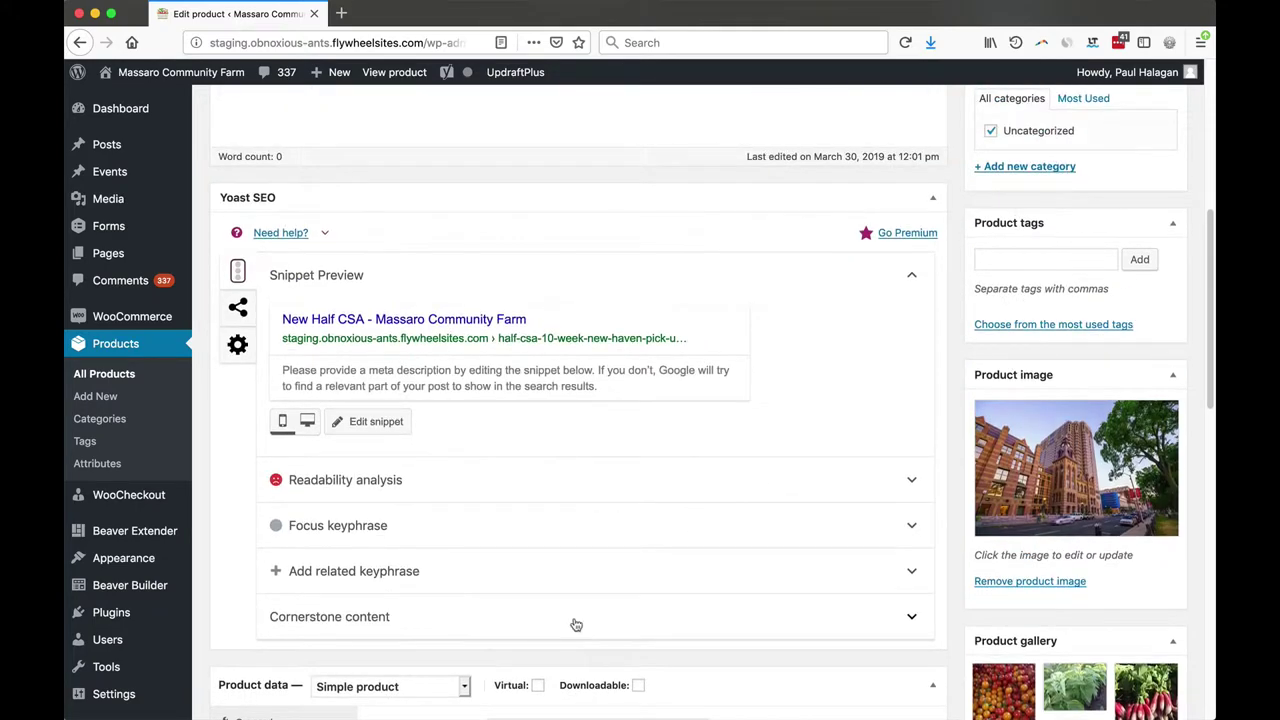
{"action": "scroll", "coordinate": [576, 625], "scroll_direction": "up", "scroll_amount": 8}
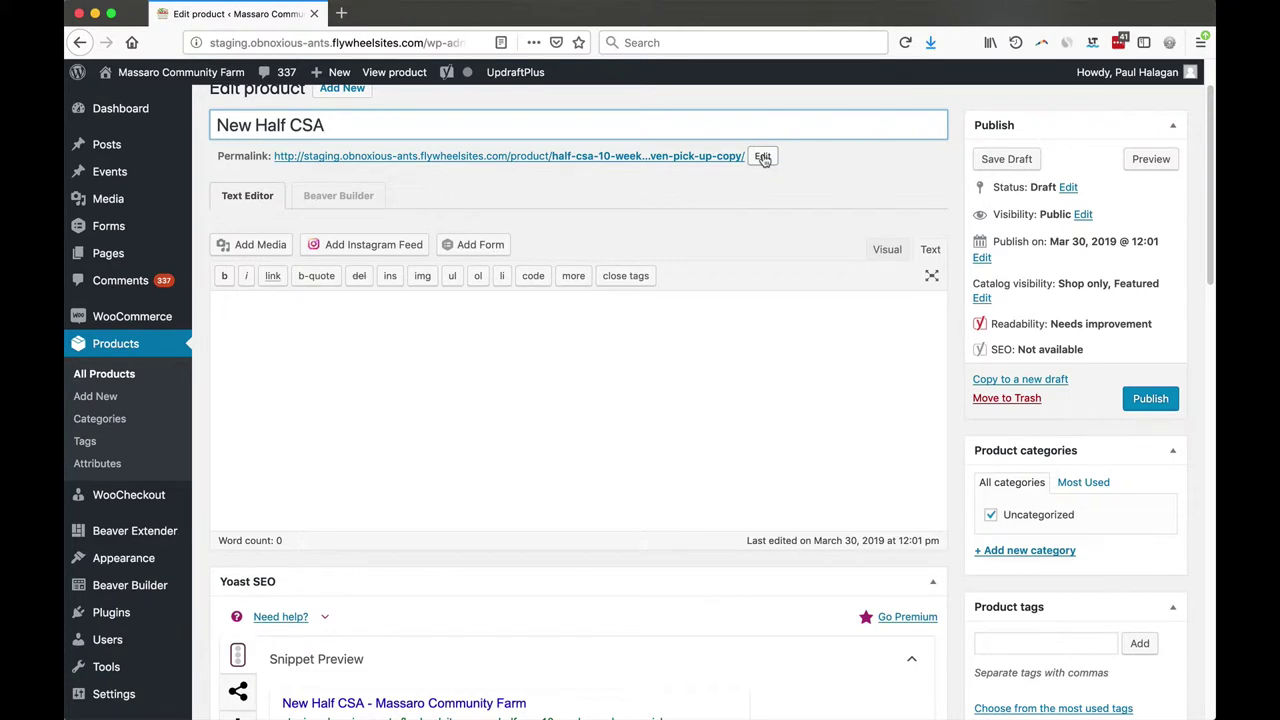
Step: Change the product's permalink slug to new-half-csa and publish the product
{"action": "left_click", "coordinate": [763, 157]}
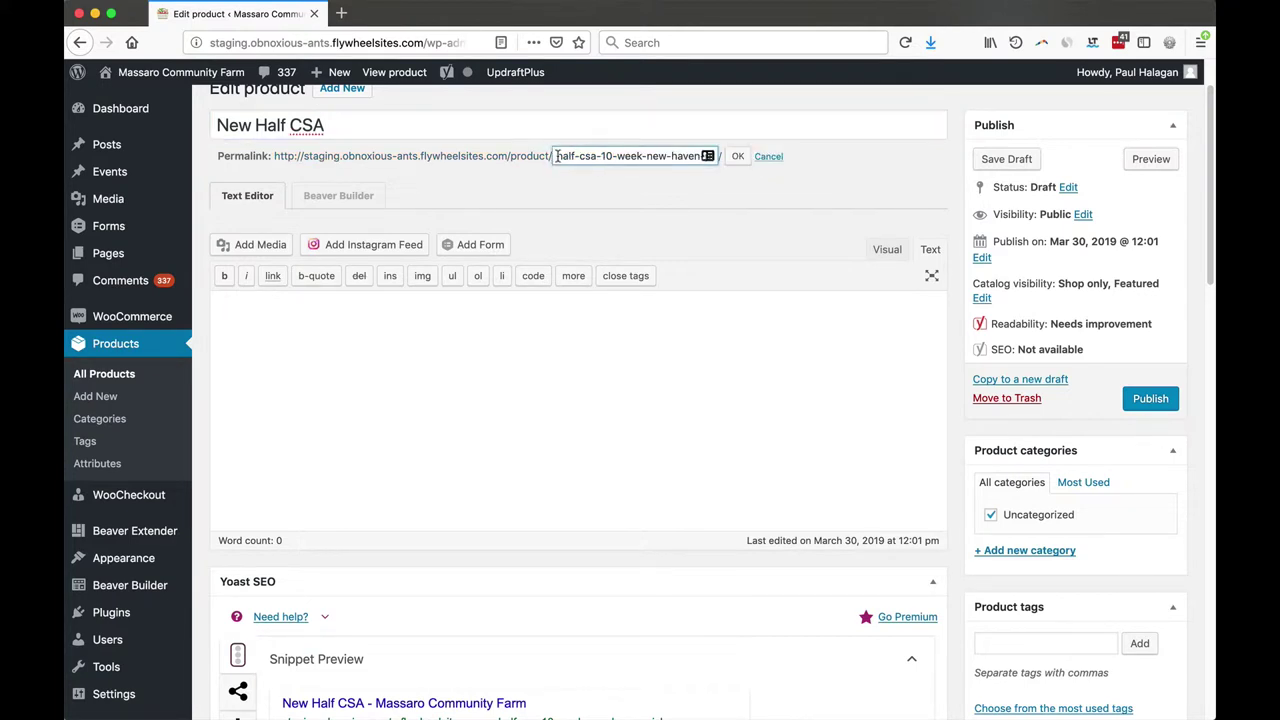
{"action": "double_click", "coordinate": [566, 156]}
{"action": "left_click", "coordinate": [557, 156]}
{"action": "type", "text": "new-"}
{"action": "left_click_drag", "start_coordinate": [621, 156], "coordinate": [730, 157]}
{"action": "key", "text": "BackSpace"}
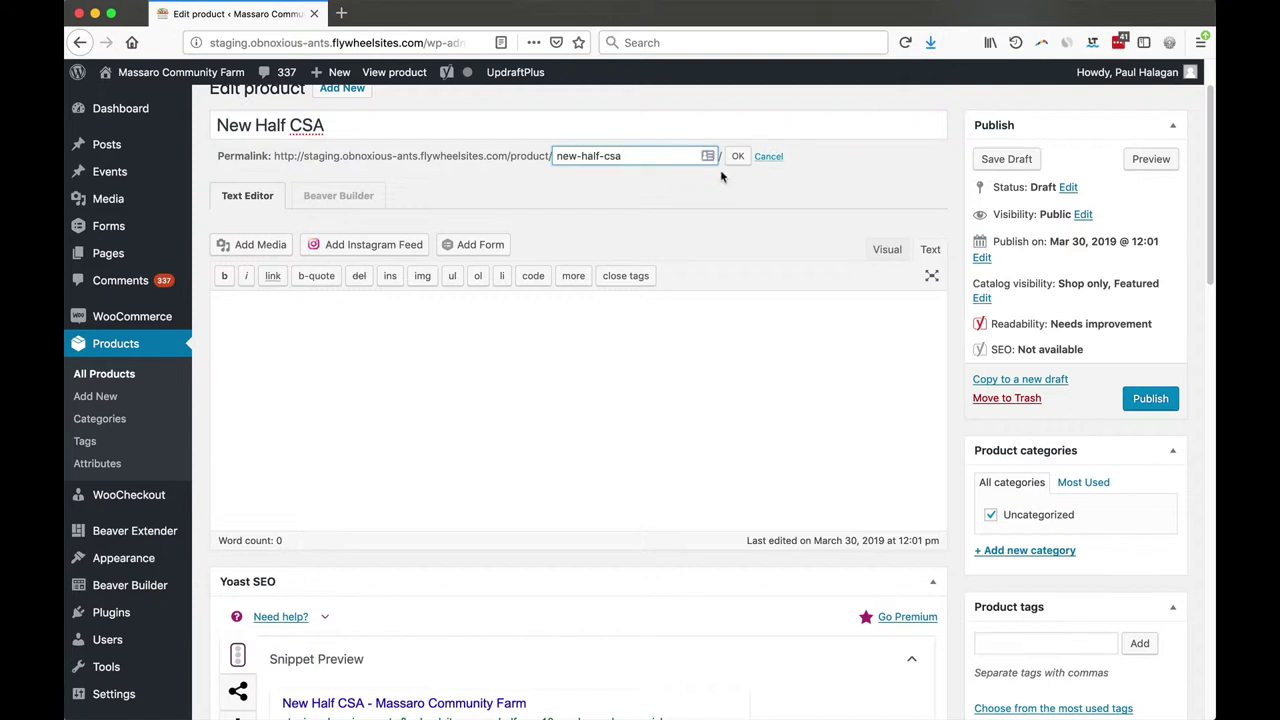
{"action": "left_click", "coordinate": [739, 157]}
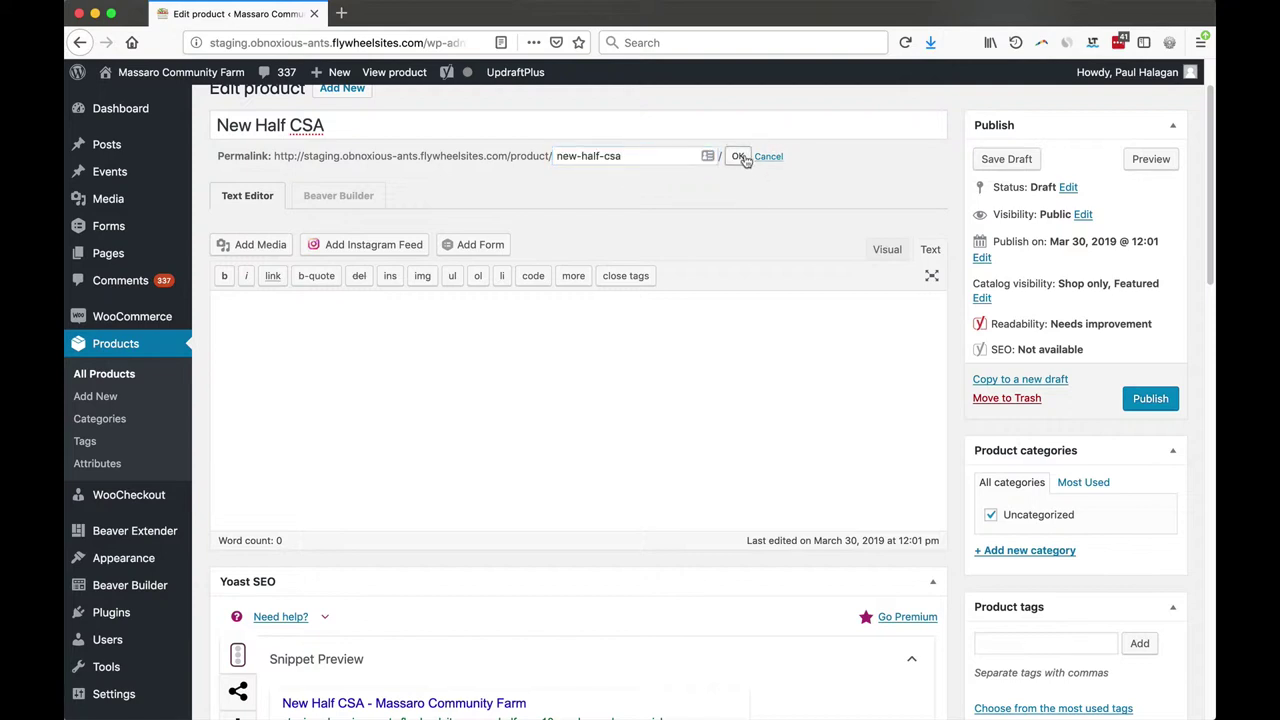
{"action": "left_click", "coordinate": [1148, 399]}
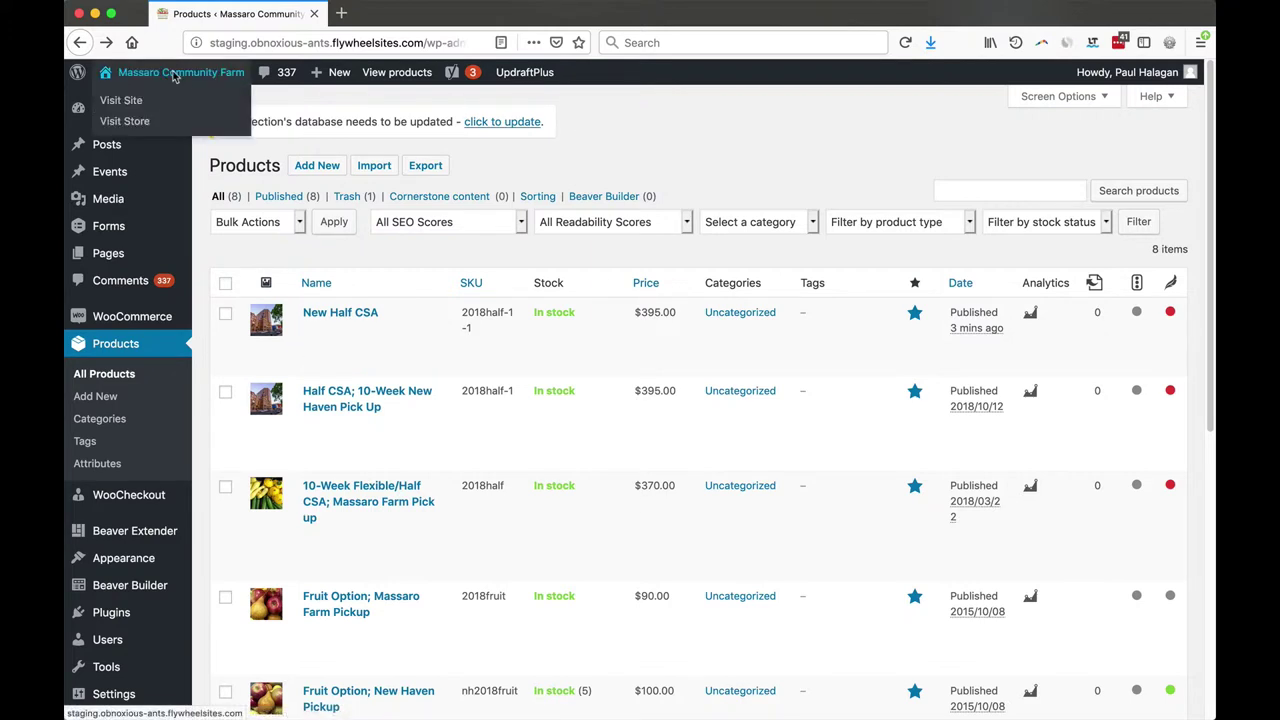
Step: Go to the site's Community Supported Agriculture page and open it for editing in Beaver Builder
{"action": "left_click", "coordinate": [173, 78]}
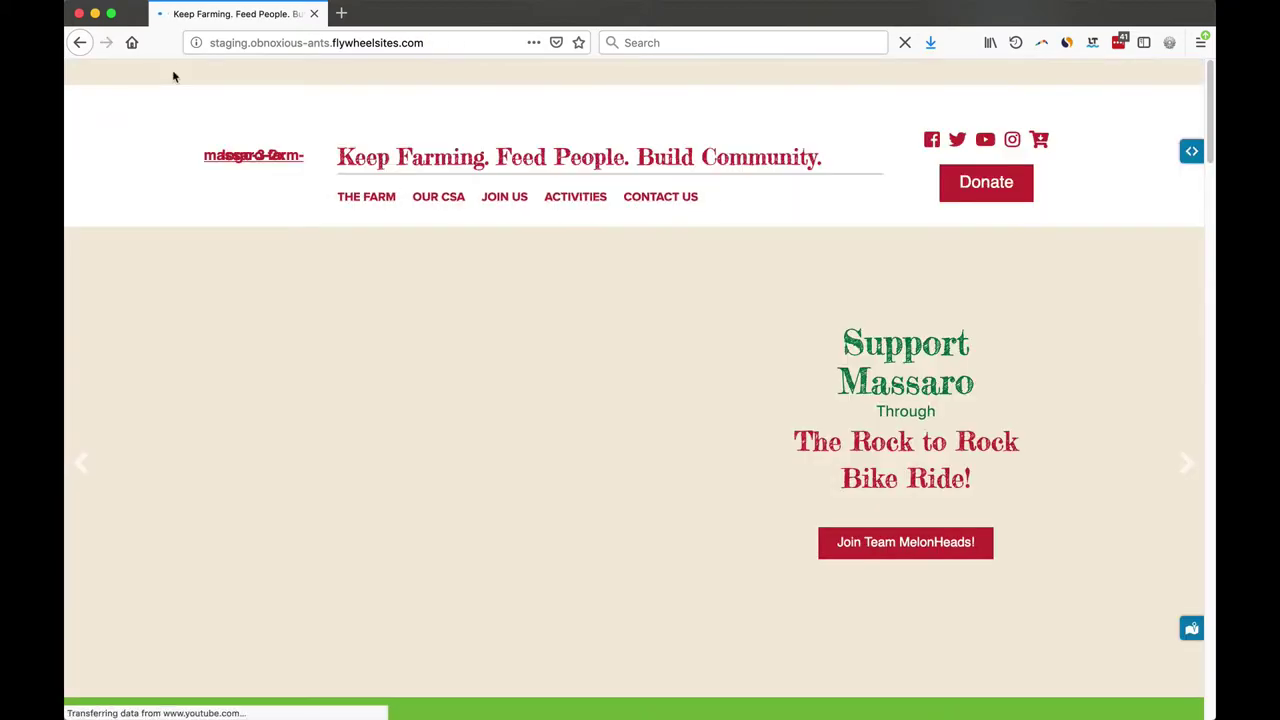
{"action": "mouse_move", "coordinate": [438, 200]}
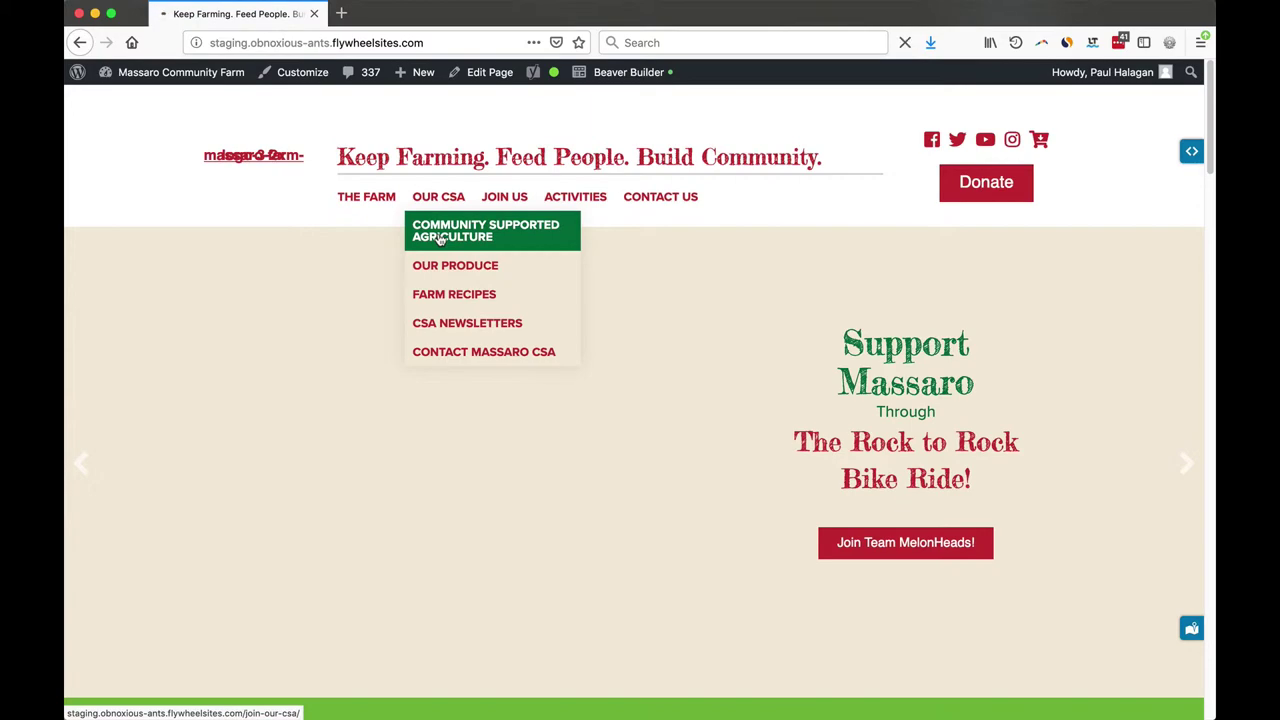
{"action": "left_click", "coordinate": [443, 243]}
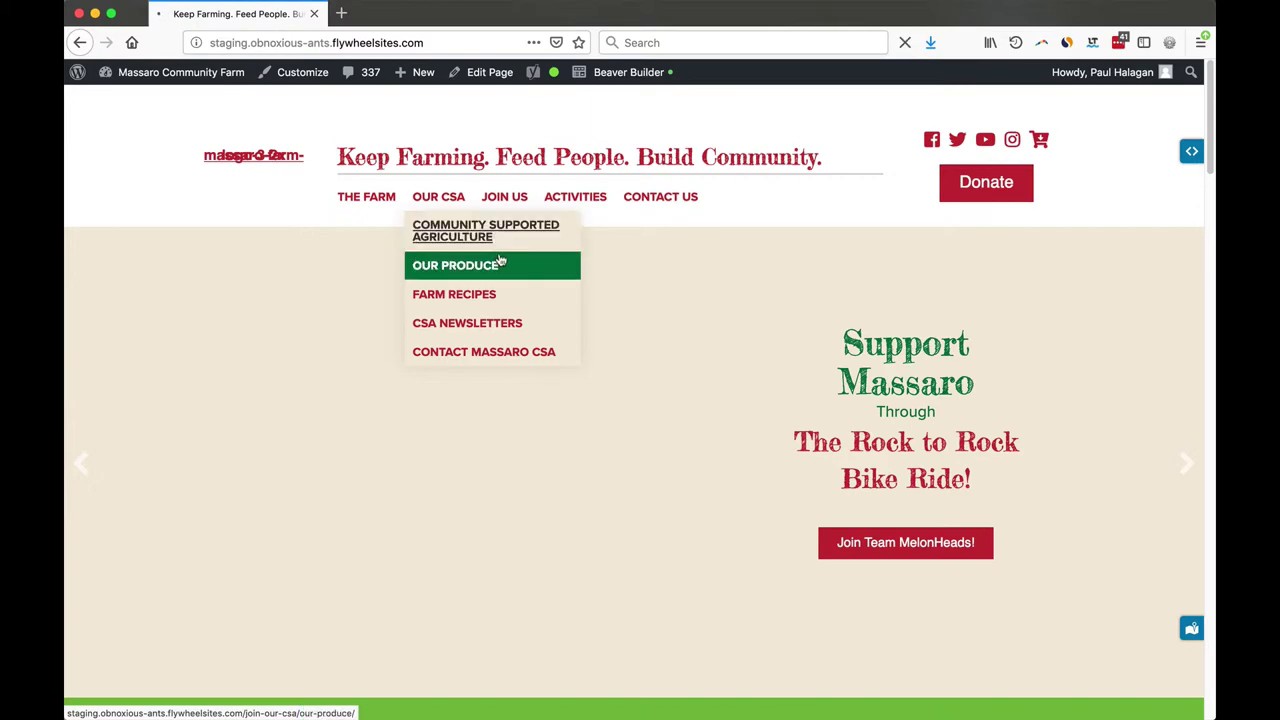
{"action": "scroll", "coordinate": [537, 443], "scroll_direction": "down", "scroll_amount": 2}
{"action": "scroll", "coordinate": [537, 443], "scroll_direction": "down", "scroll_amount": 10}
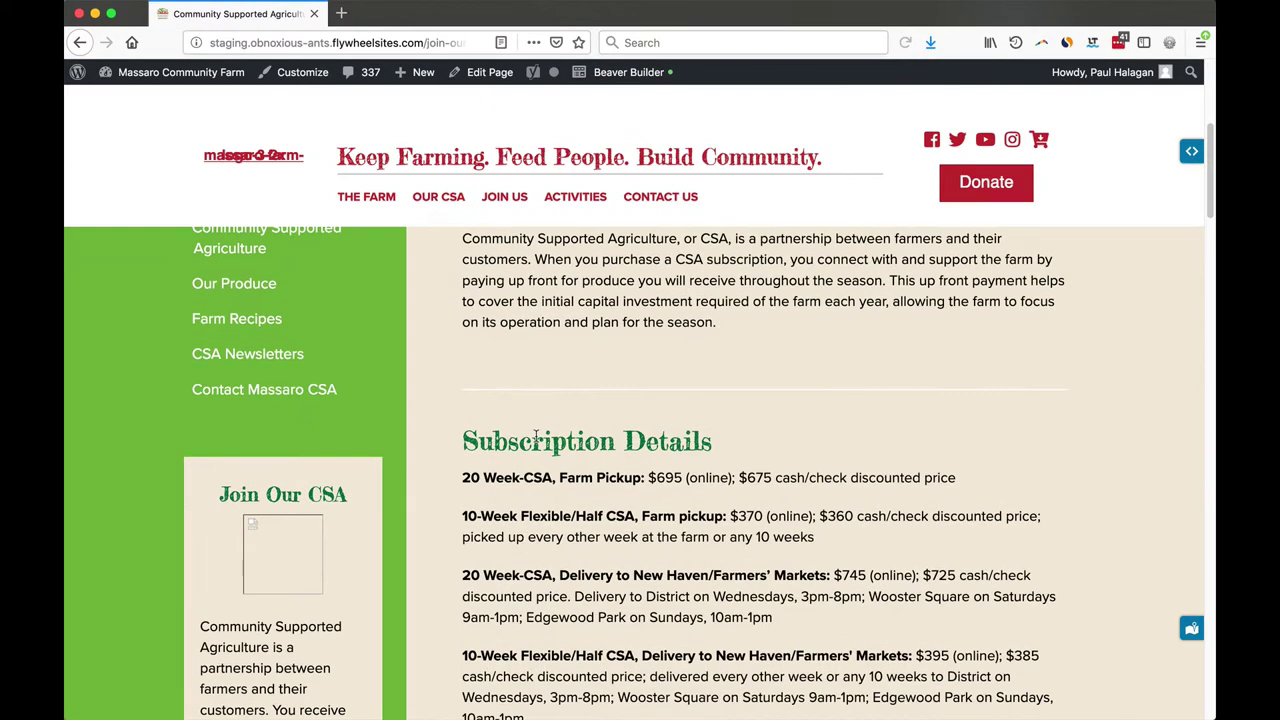
{"action": "mouse_move", "coordinate": [630, 80]}
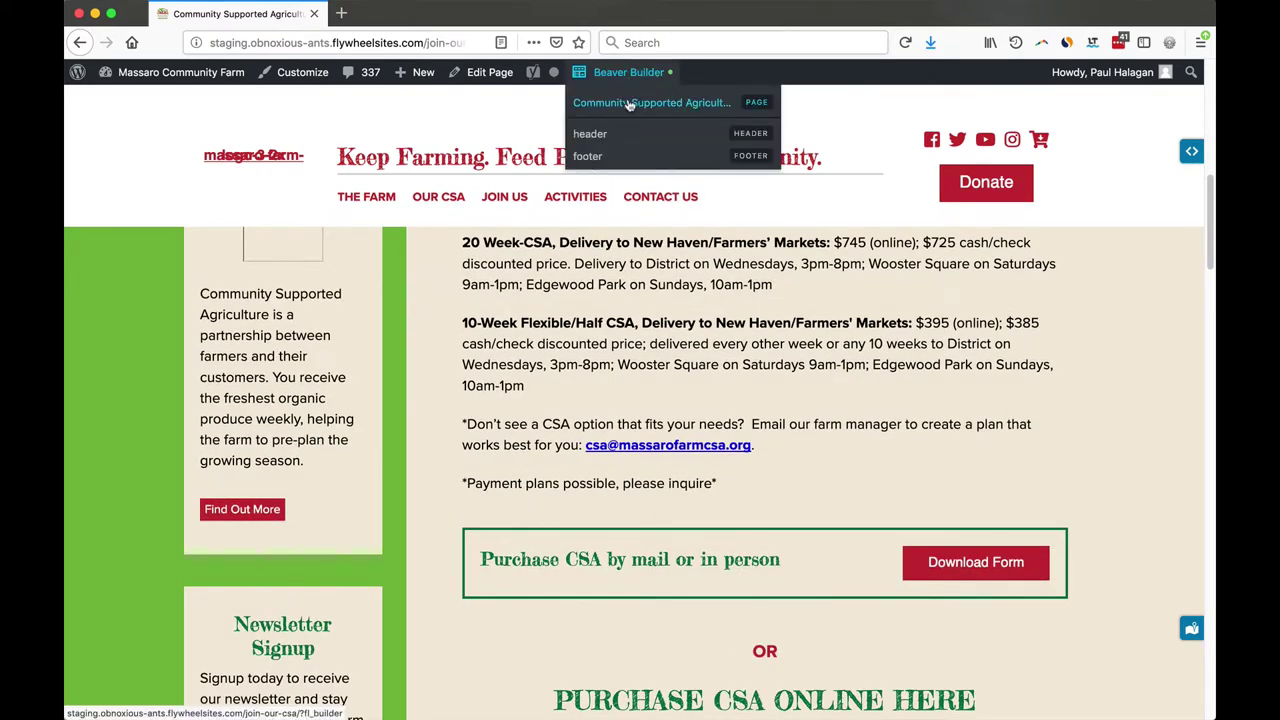
{"action": "left_click", "coordinate": [630, 104]}
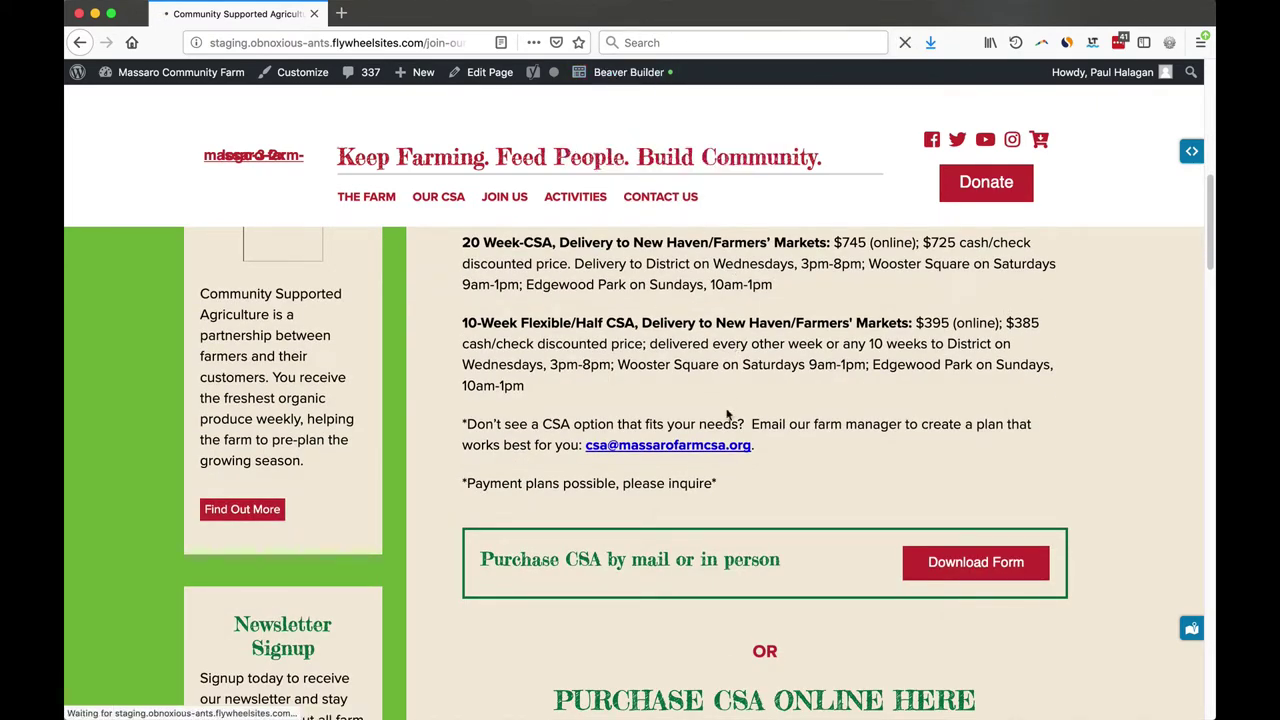
Step: Duplicate the "10-Week Flexible/Half CSA; Massaro Farm Pick up" module and move the copy into the first column of the empty row beneath
{"action": "scroll", "coordinate": [726, 416], "scroll_direction": "down", "scroll_amount": 2}
{"action": "scroll", "coordinate": [726, 416], "scroll_direction": "down", "scroll_amount": 15}
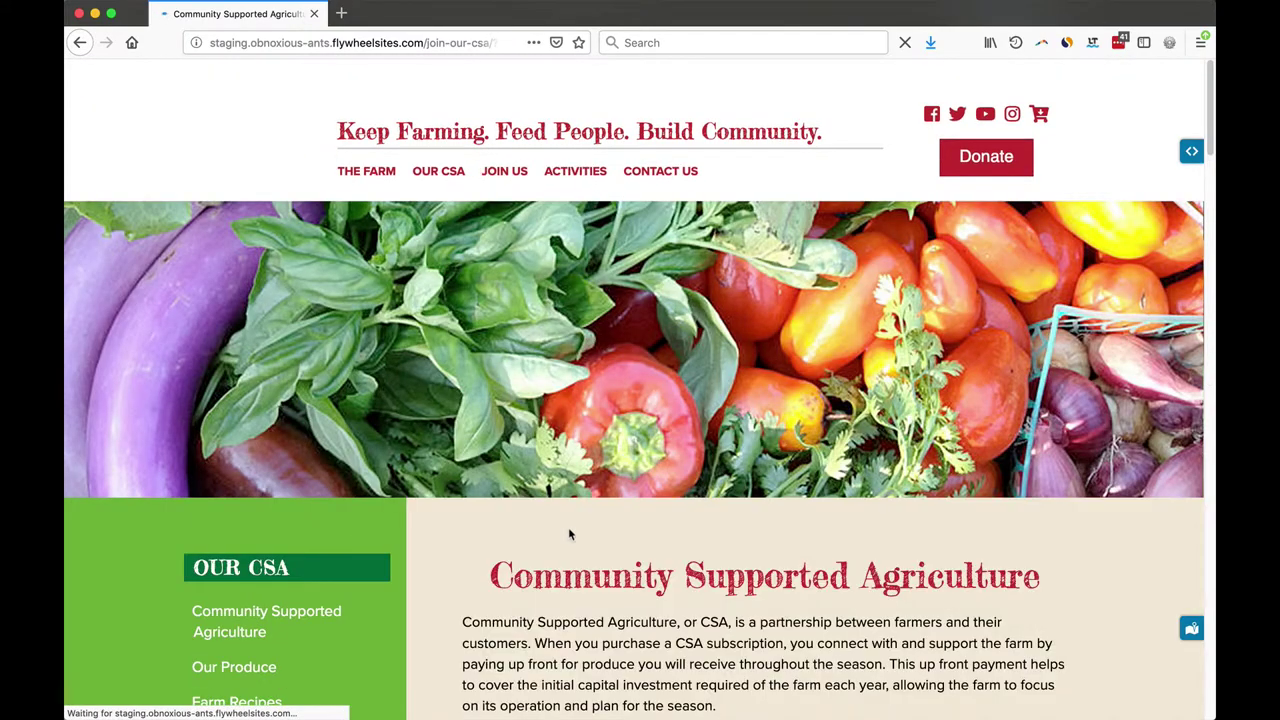
{"action": "scroll", "coordinate": [568, 526], "scroll_direction": "down", "scroll_amount": 4}
{"action": "scroll", "coordinate": [568, 526], "scroll_direction": "down", "scroll_amount": 20}
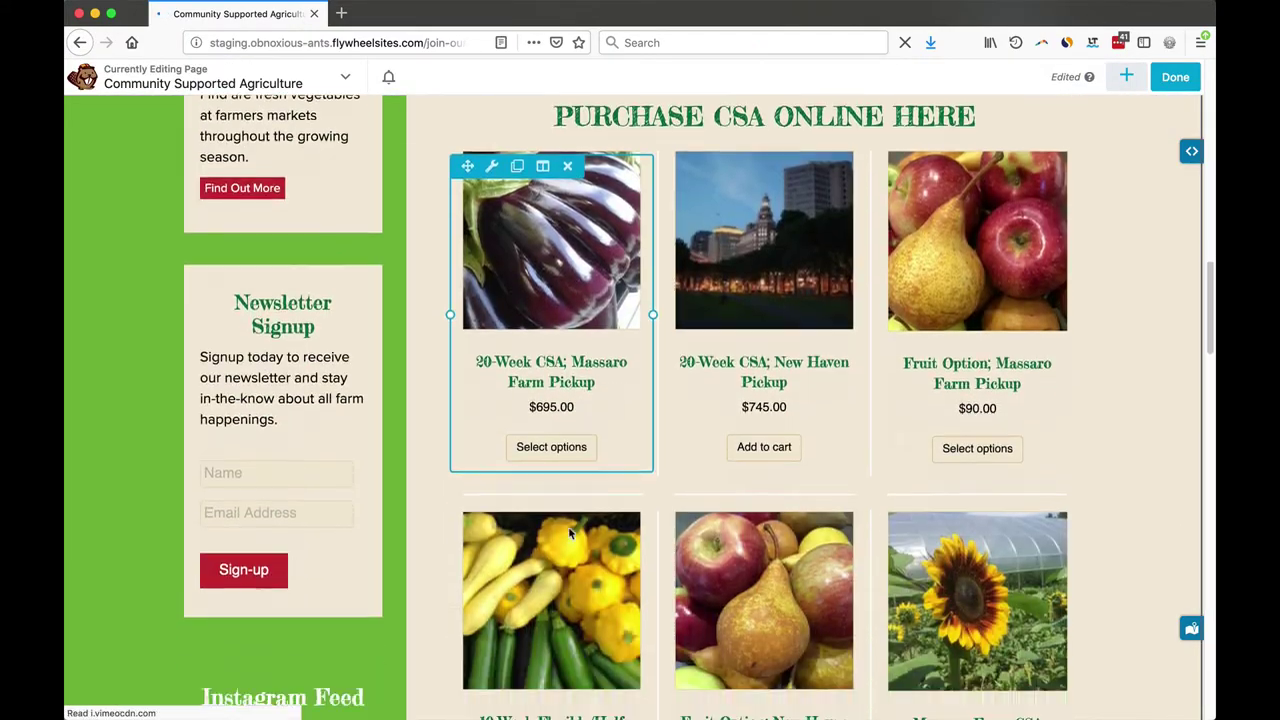
{"action": "scroll", "coordinate": [570, 533], "scroll_direction": "down", "scroll_amount": 2}
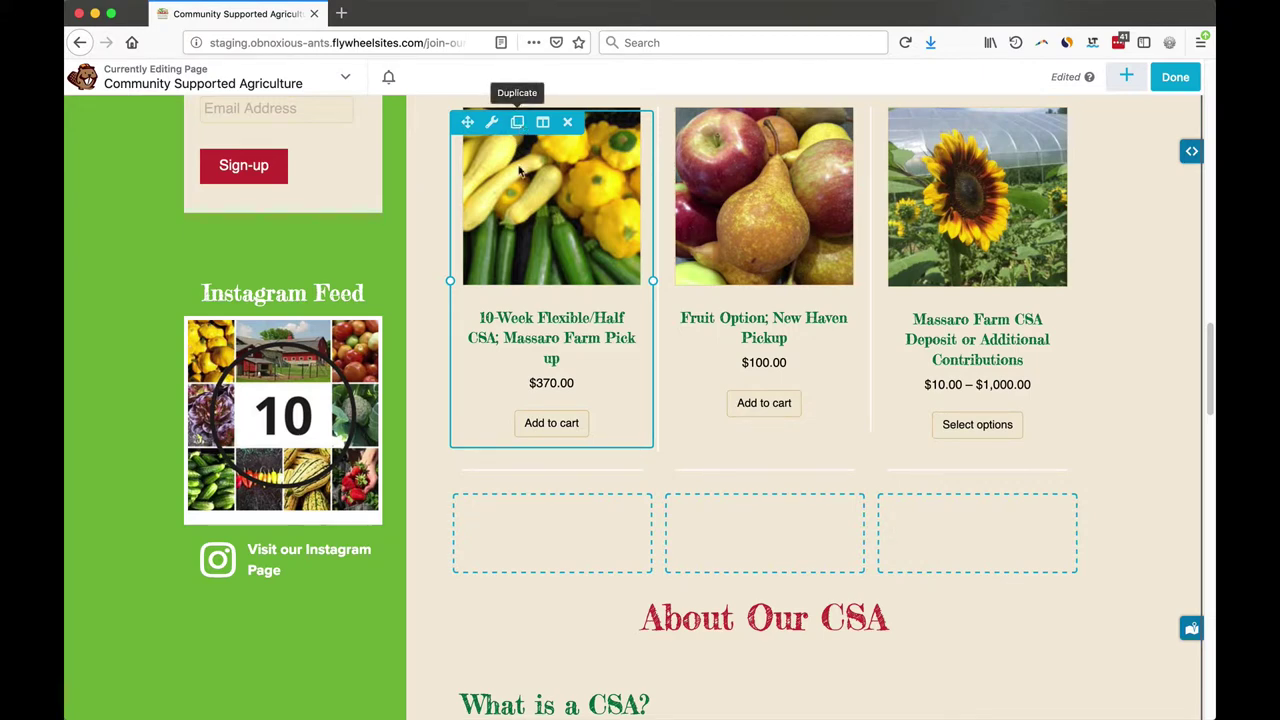
{"action": "scroll", "coordinate": [677, 260], "scroll_direction": "down", "scroll_amount": 5}
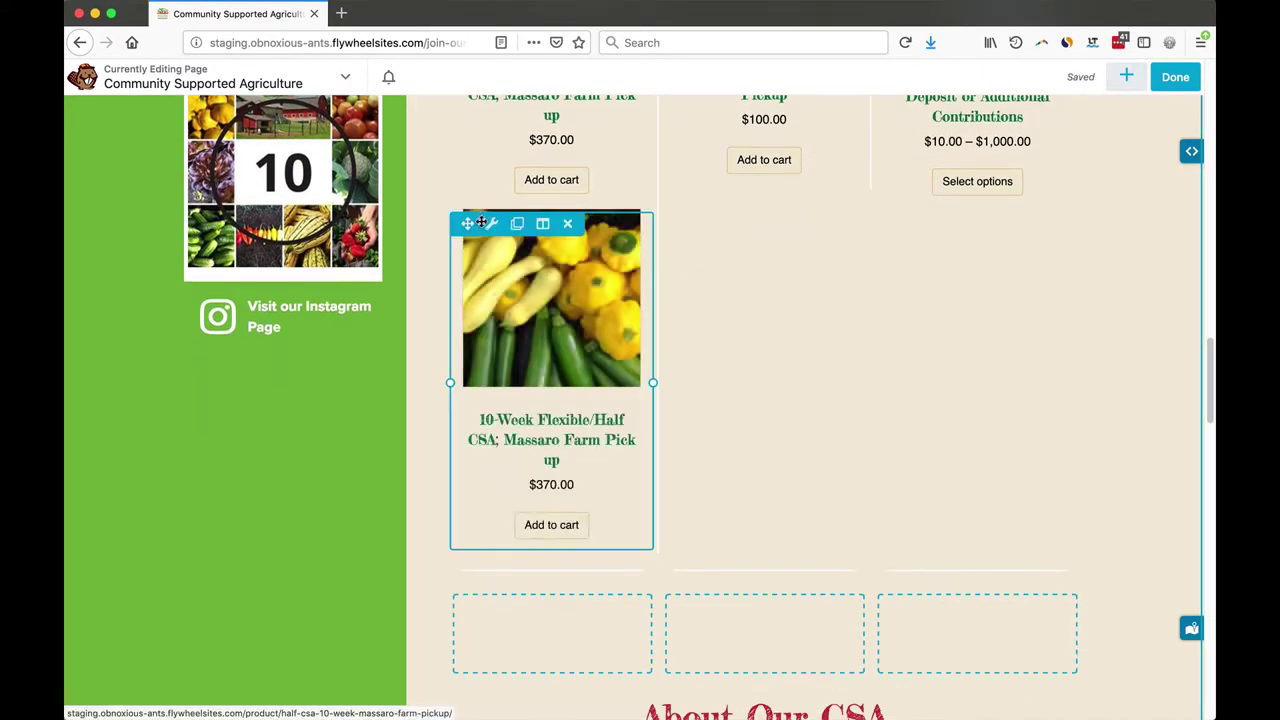
{"action": "left_click_drag", "start_coordinate": [481, 219], "coordinate": [542, 500]}
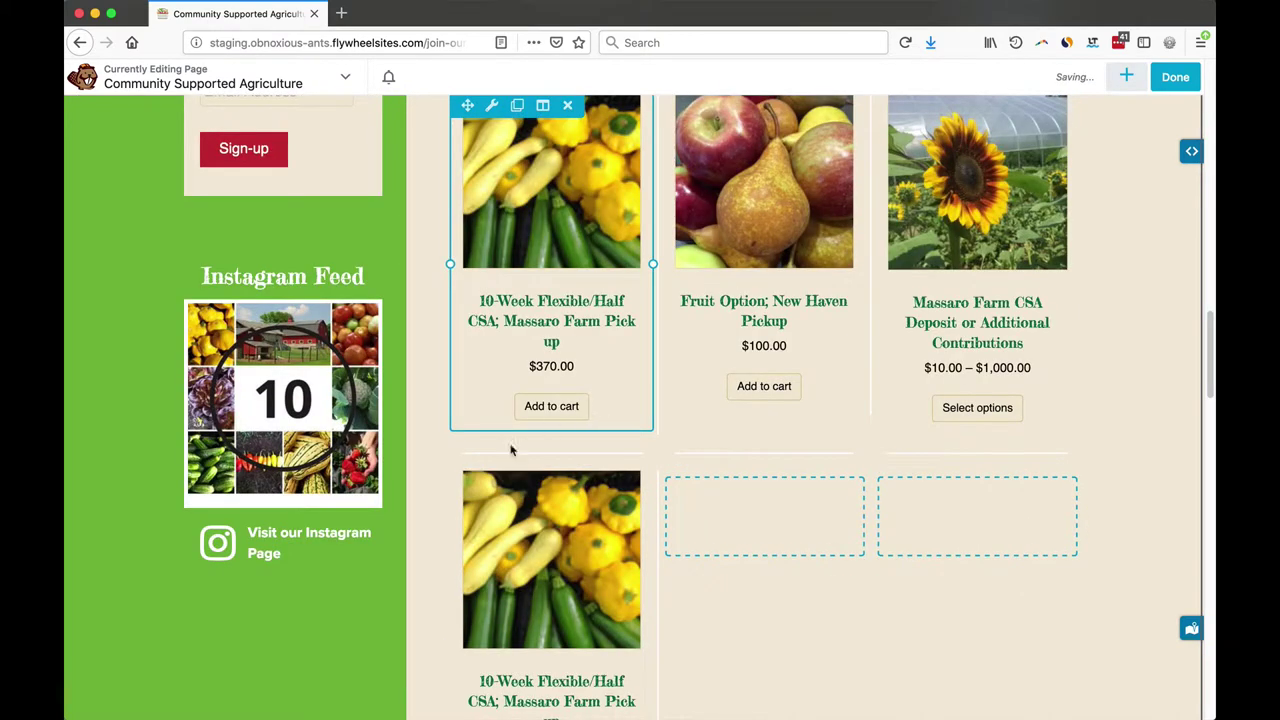
Step: Set the product ID of the copied WooCommerce module in the new row to 6300 and save it
{"action": "left_click", "coordinate": [565, 447]}
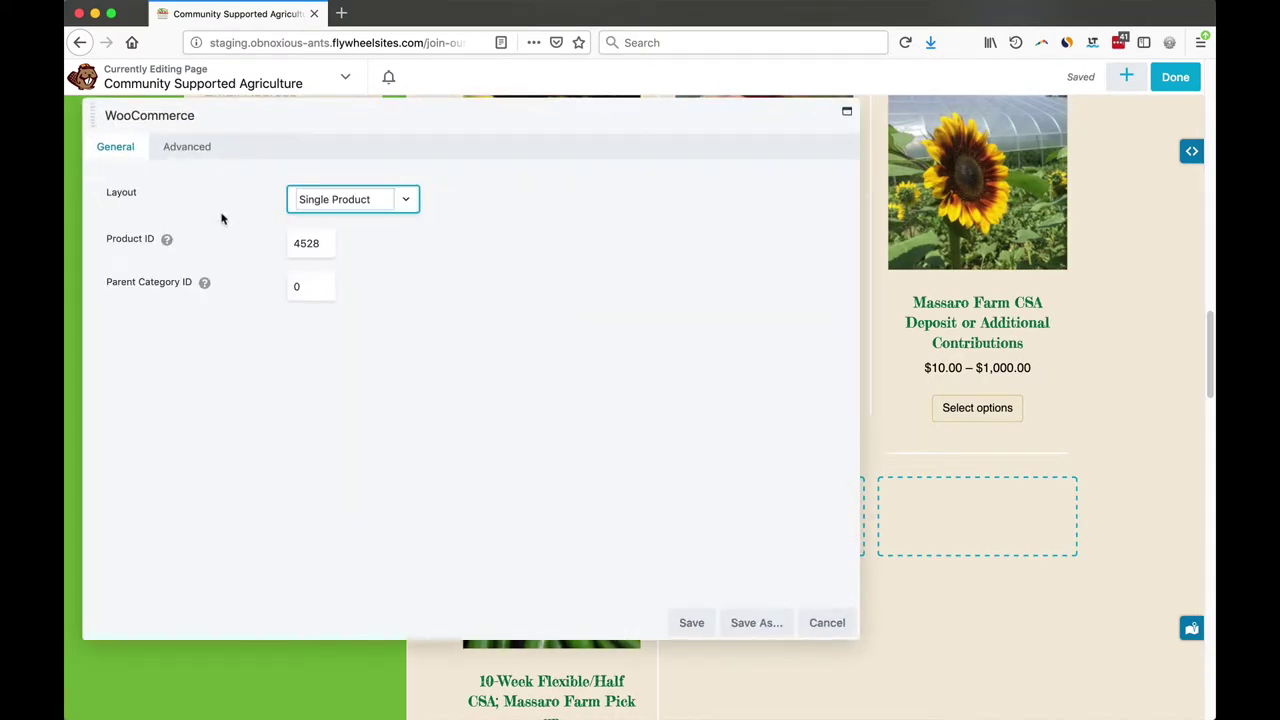
{"action": "left_click_drag", "start_coordinate": [318, 243], "coordinate": [253, 239]}
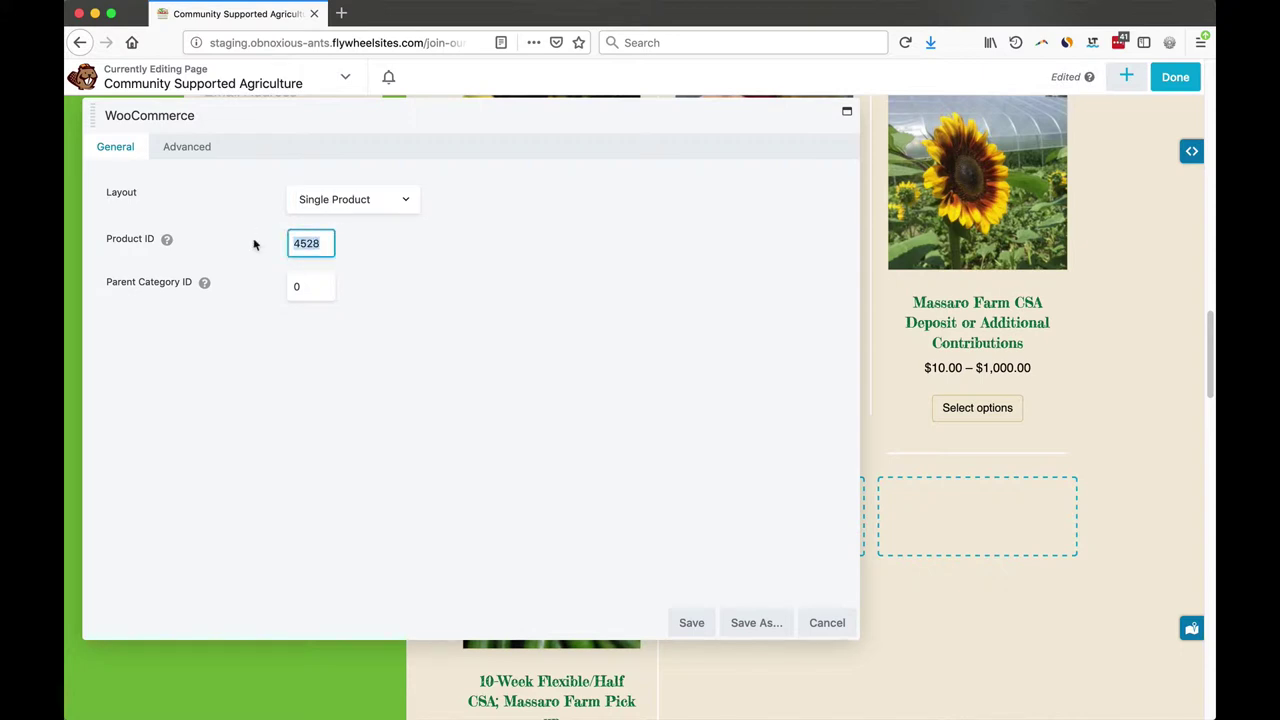
{"action": "type", "text": "6300"}
{"action": "left_click", "coordinate": [688, 624]}
{"action": "scroll", "coordinate": [789, 560], "scroll_direction": "down", "scroll_amount": 4}
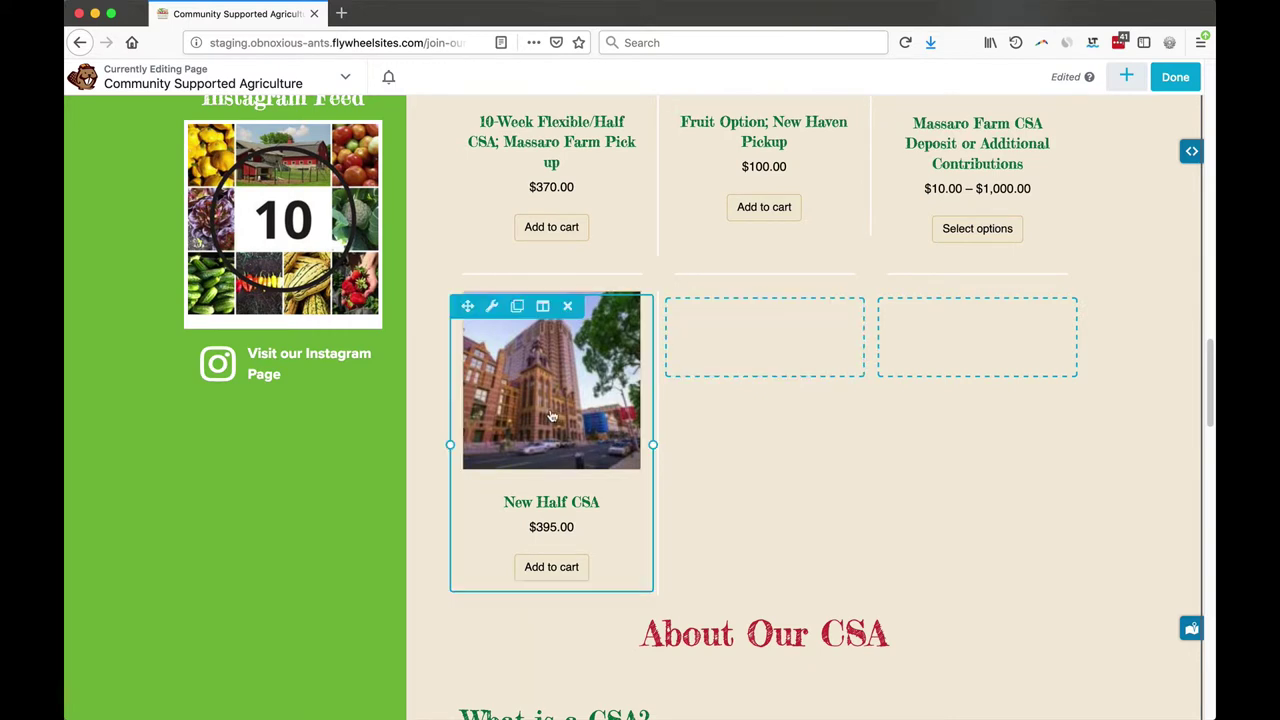
Step: Place a duplicate of the divider line above New Half CSA beneath that product, and publish the page
{"action": "mouse_move", "coordinate": [568, 278]}
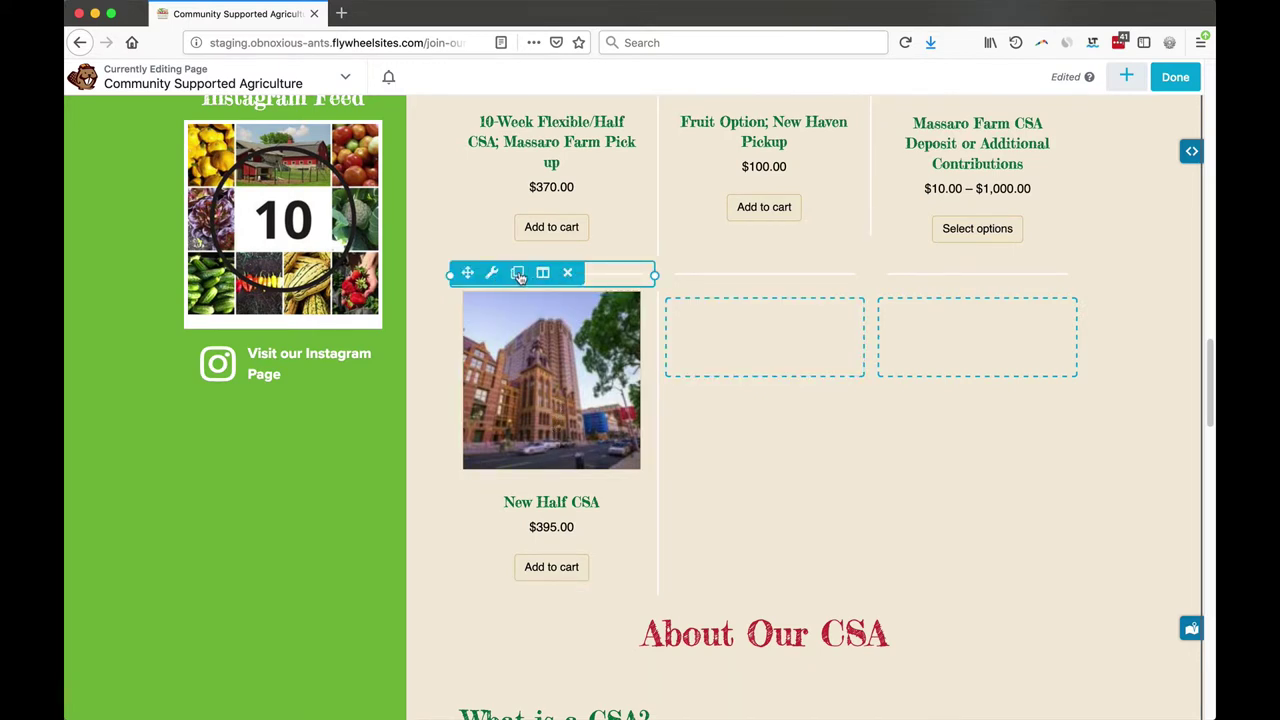
{"action": "left_click_drag", "start_coordinate": [614, 283], "coordinate": [527, 298]}
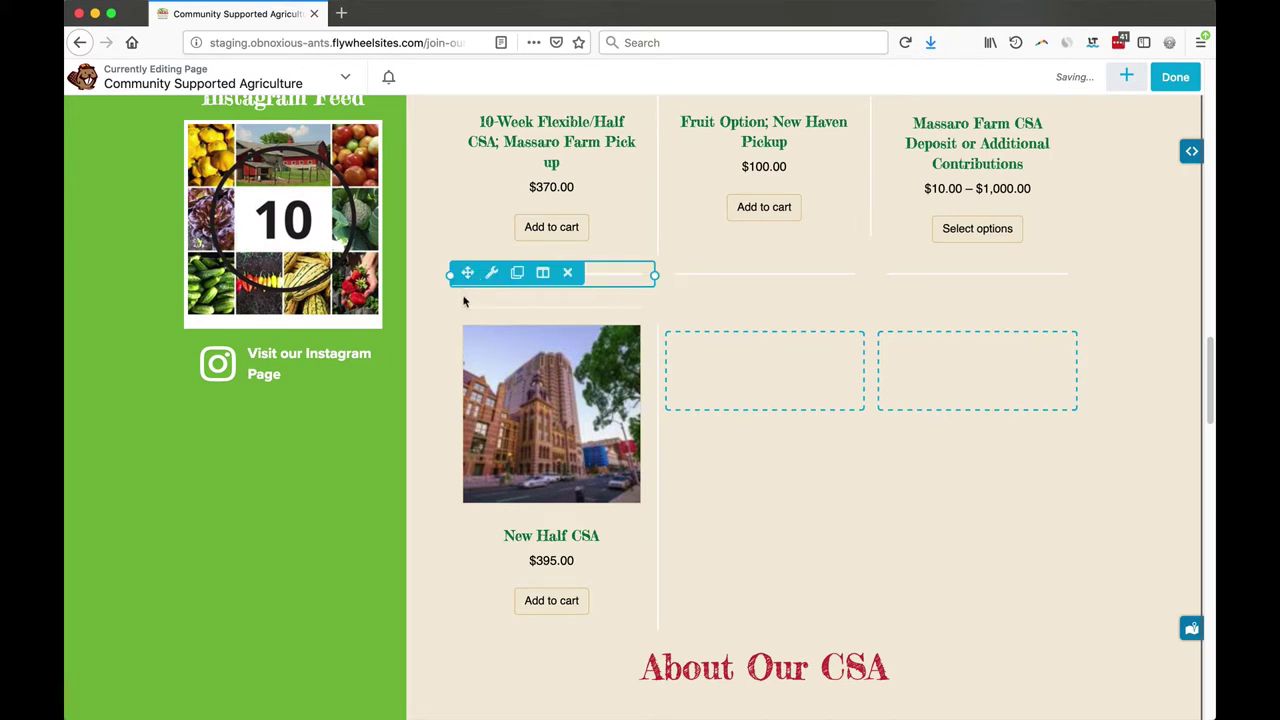
{"action": "left_click_drag", "start_coordinate": [467, 303], "coordinate": [547, 684]}
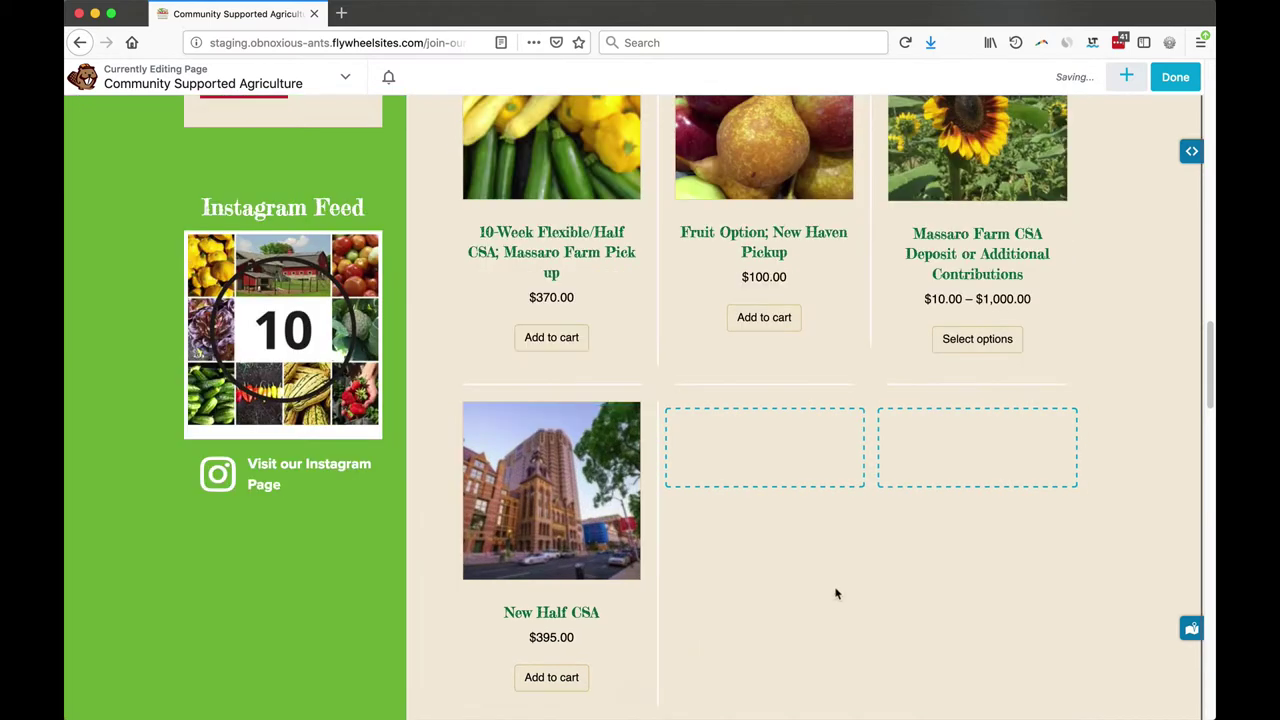
{"action": "left_click", "coordinate": [1175, 80]}
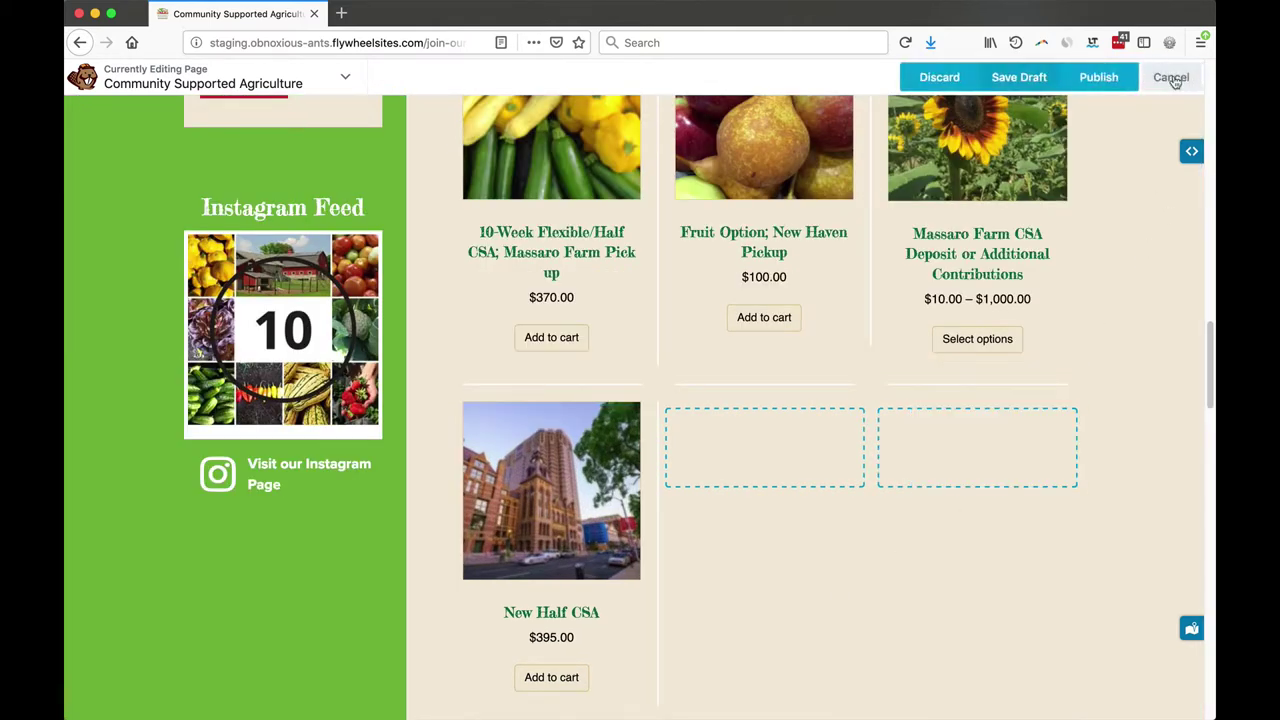
{"action": "left_click", "coordinate": [1097, 80]}
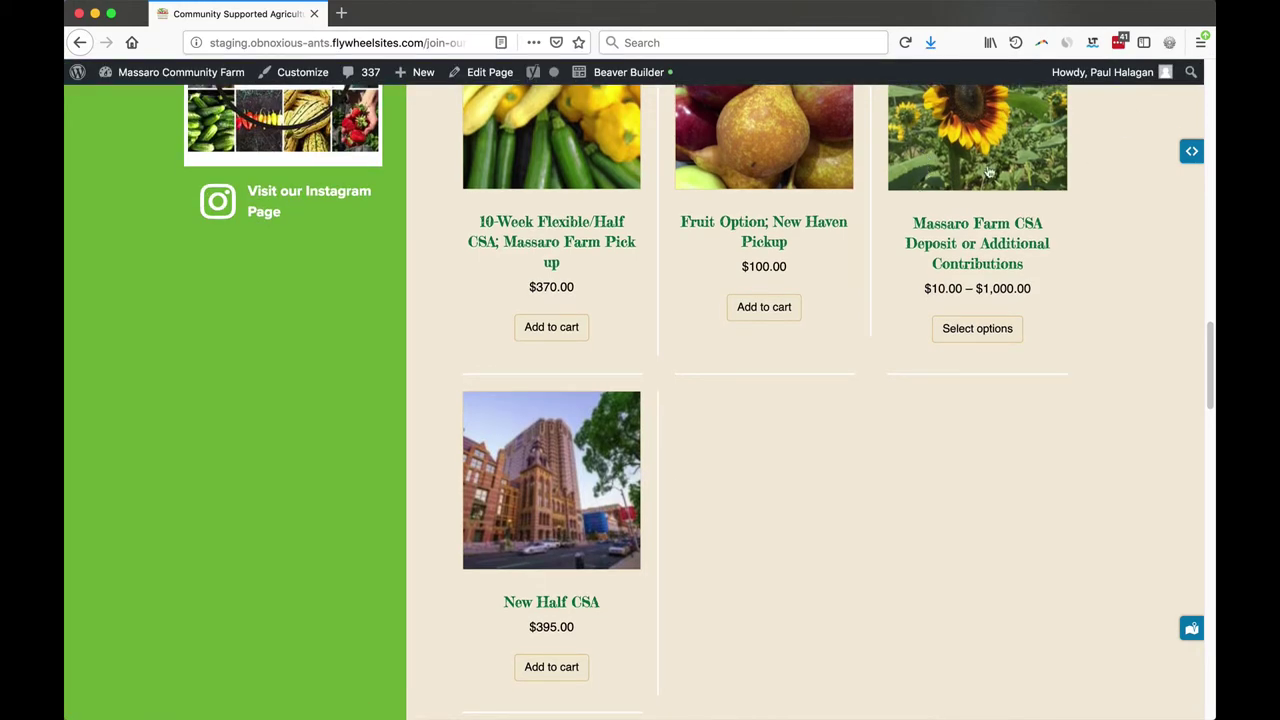
Step: Review the published page's product grid, including the New Half CSA row, and the subscription details above it
{"action": "scroll", "coordinate": [995, 172], "scroll_direction": "down", "scroll_amount": 3}
{"action": "scroll", "coordinate": [1007, 173], "scroll_direction": "up", "scroll_amount": 5}
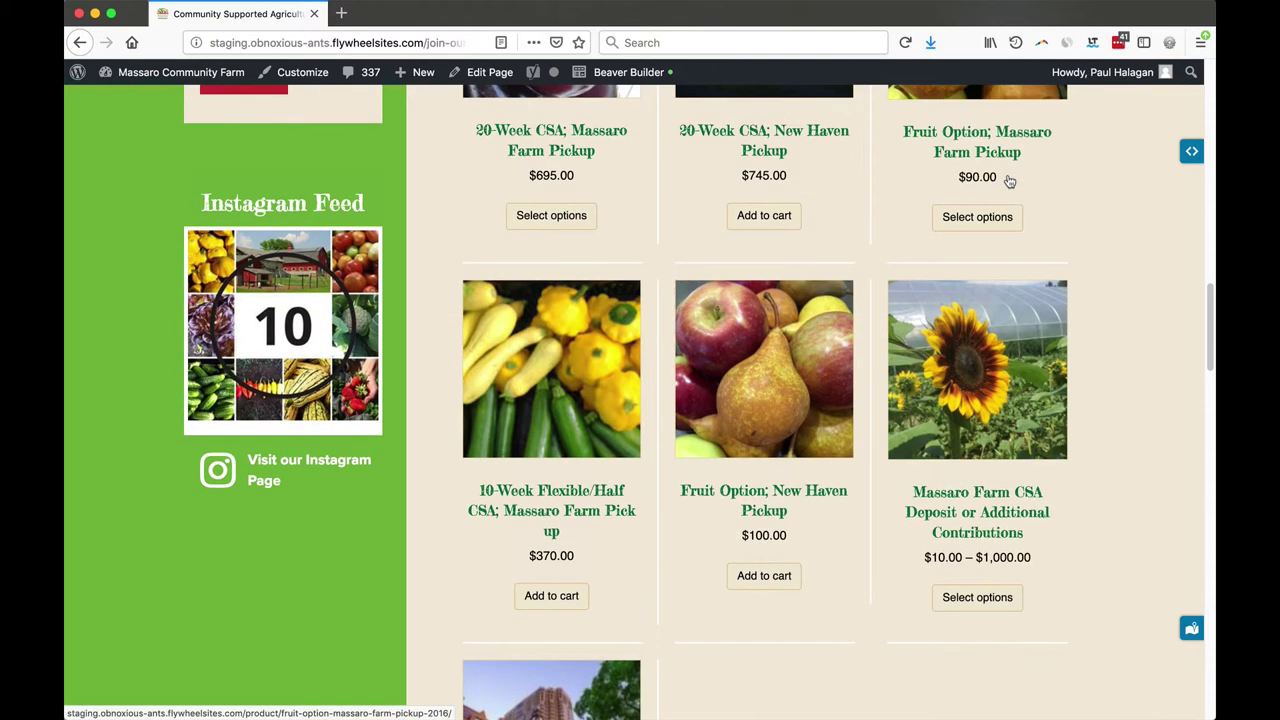
{"action": "scroll", "coordinate": [1007, 173], "scroll_direction": "up", "scroll_amount": 4}
{"action": "scroll", "coordinate": [1007, 173], "scroll_direction": "down", "scroll_amount": 7}
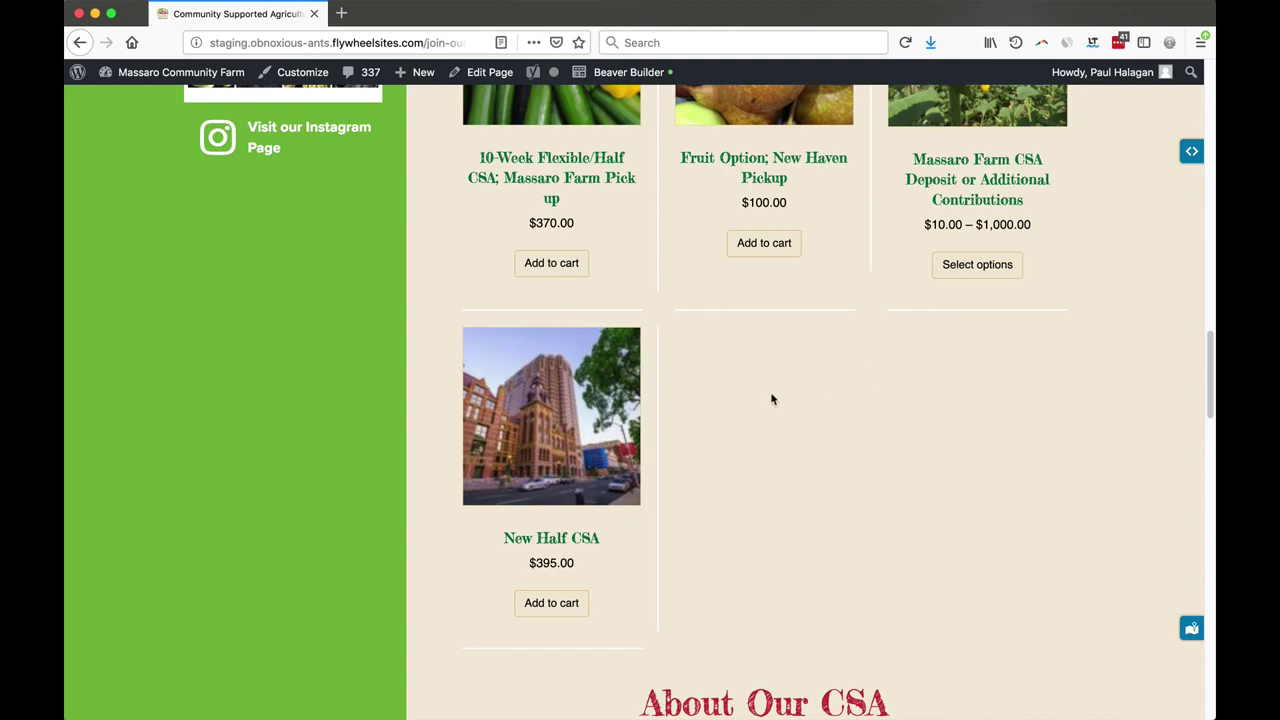
{"action": "scroll", "coordinate": [657, 455], "scroll_direction": "down", "scroll_amount": 4}
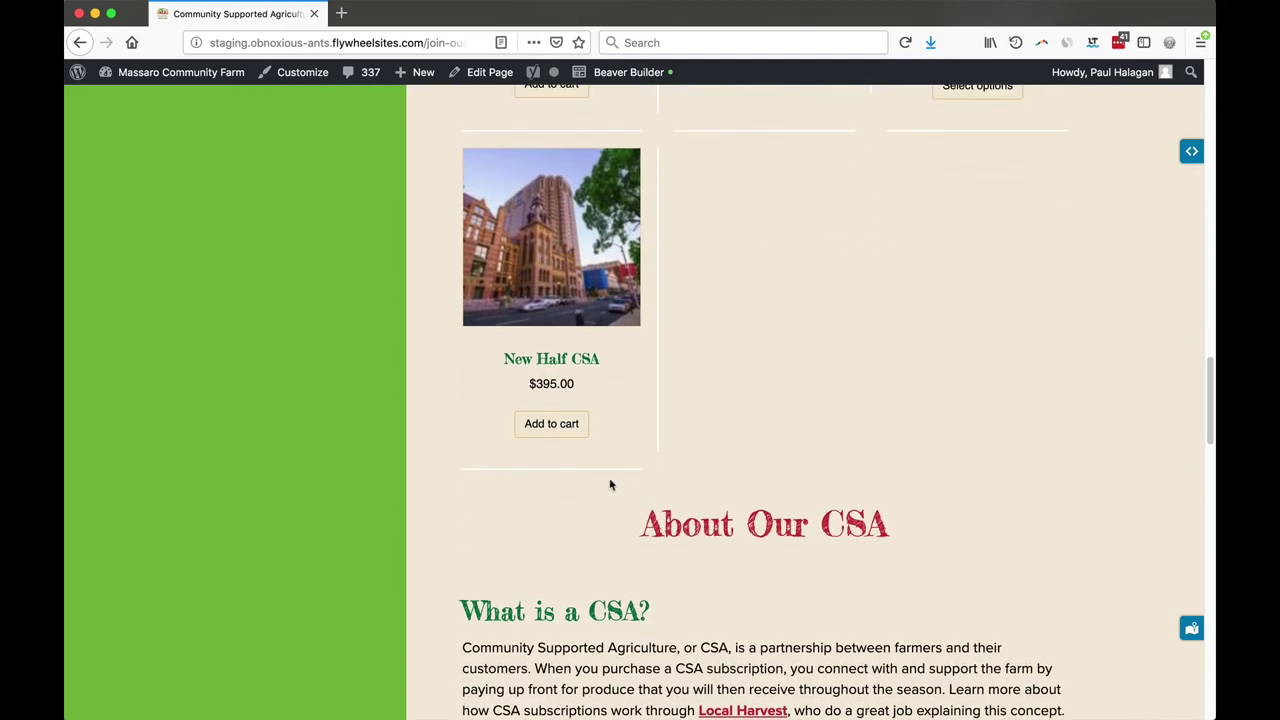
{"action": "scroll", "coordinate": [814, 457], "scroll_direction": "up", "scroll_amount": 12}
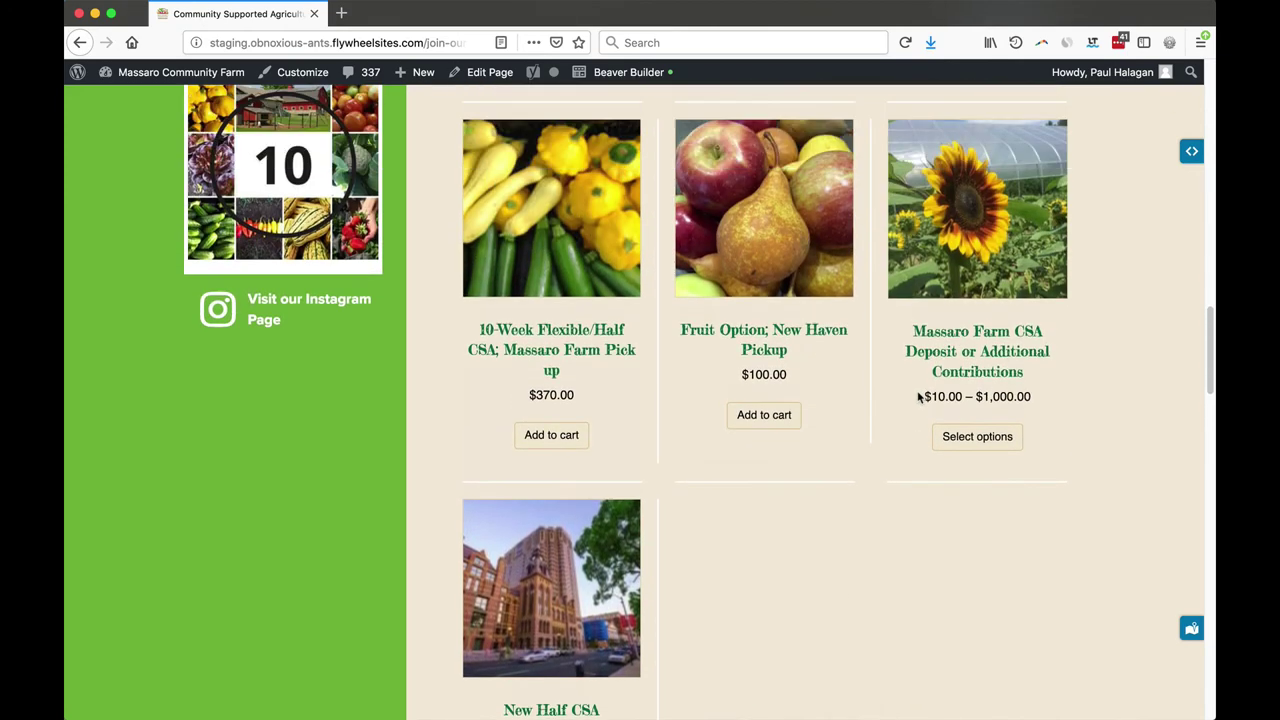
{"action": "scroll", "coordinate": [1140, 206], "scroll_direction": "up", "scroll_amount": 10}
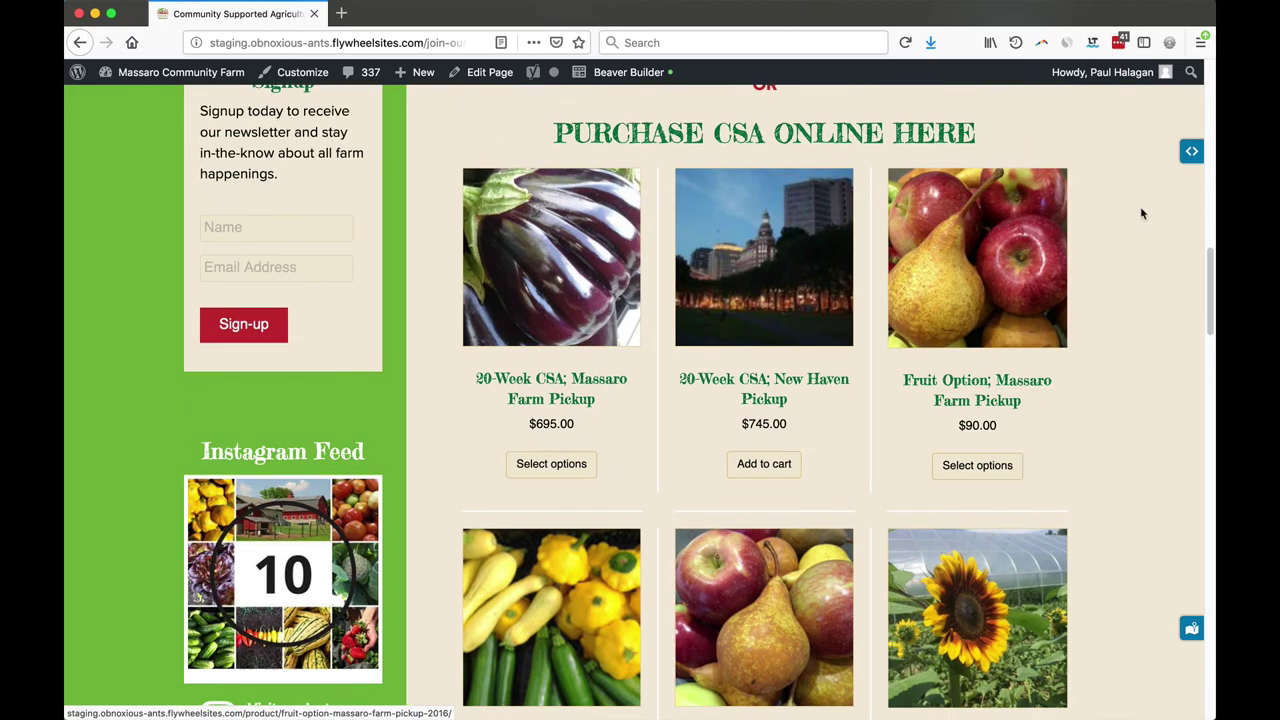
{"action": "scroll", "coordinate": [1141, 213], "scroll_direction": "up", "scroll_amount": 5}
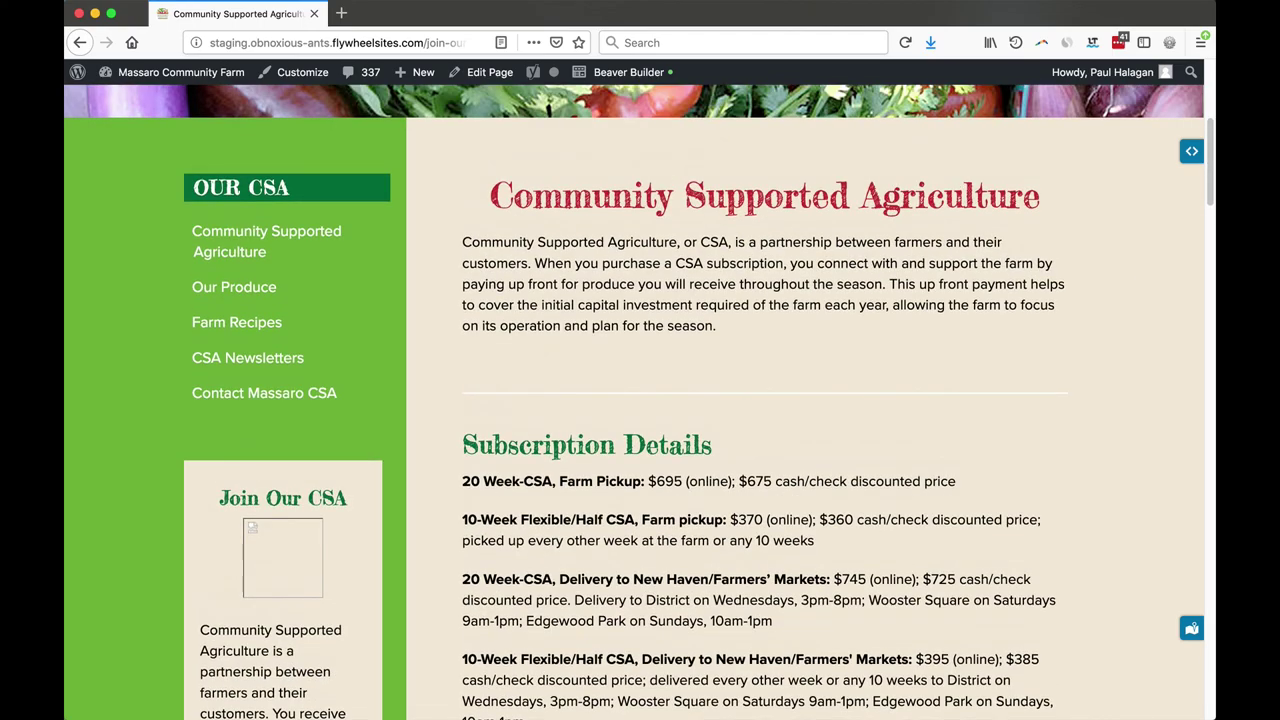